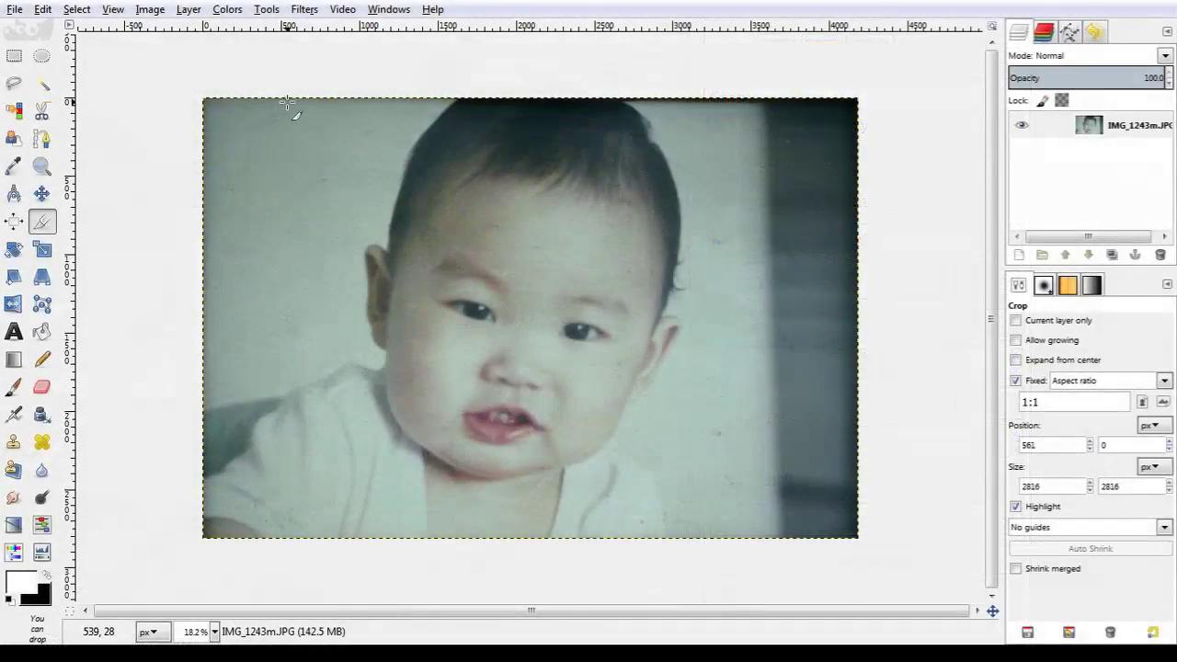
# Crop the baby photo to a 2816 x 2816 px square around the face, keeping the fixed 1:1 aspect ratio
pyautogui.moveTo(300, 86); pyautogui.dragTo(769, 586)
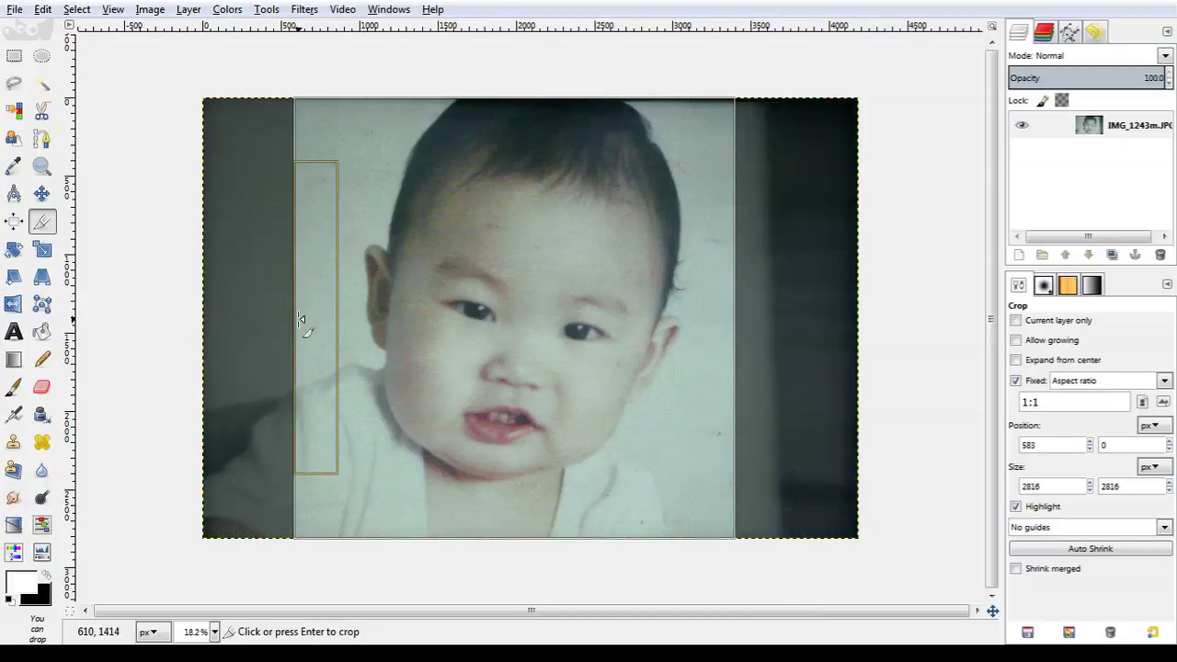
pyautogui.moveTo(493, 332)
pyautogui.mouseDown()
pyautogui.moveTo(578, 330)
pyautogui.moveTo(464, 327)
pyautogui.moveTo(485, 326)
pyautogui.mouseUp()
pyautogui.moveTo(748, 518); pyautogui.dragTo(678, 468)
pyautogui.moveTo(468, 284); pyautogui.dragTo(481, 316)
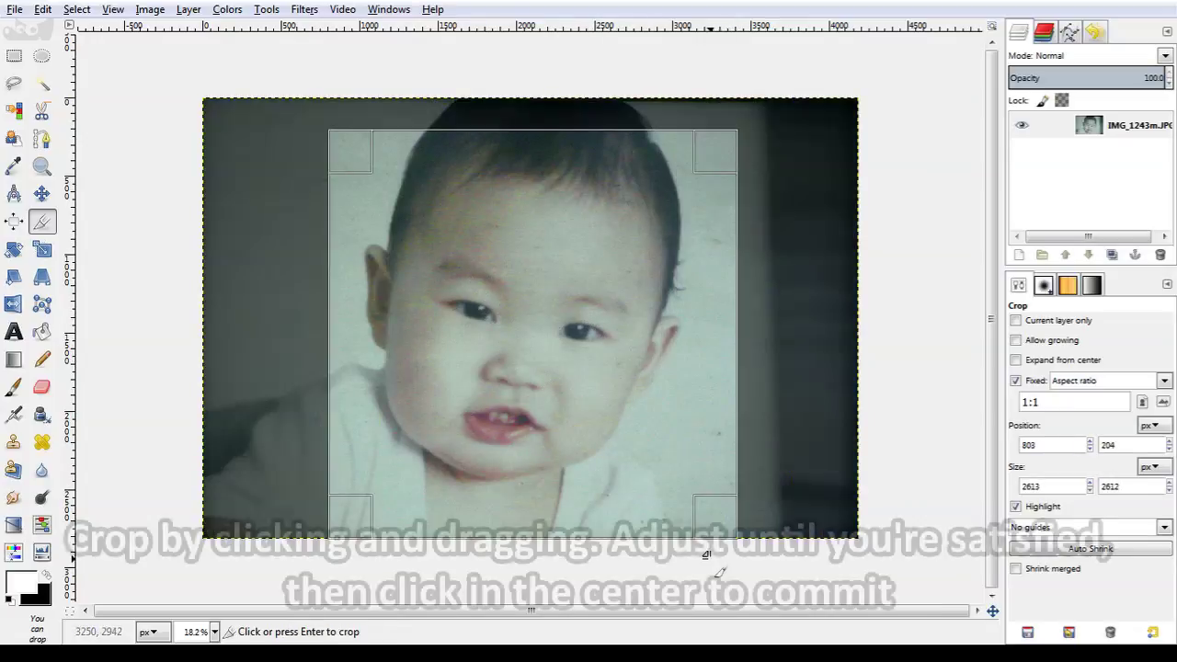
pyautogui.moveTo(639, 492); pyautogui.dragTo(401, 253)
pyautogui.moveTo(417, 467); pyautogui.dragTo(425, 357)
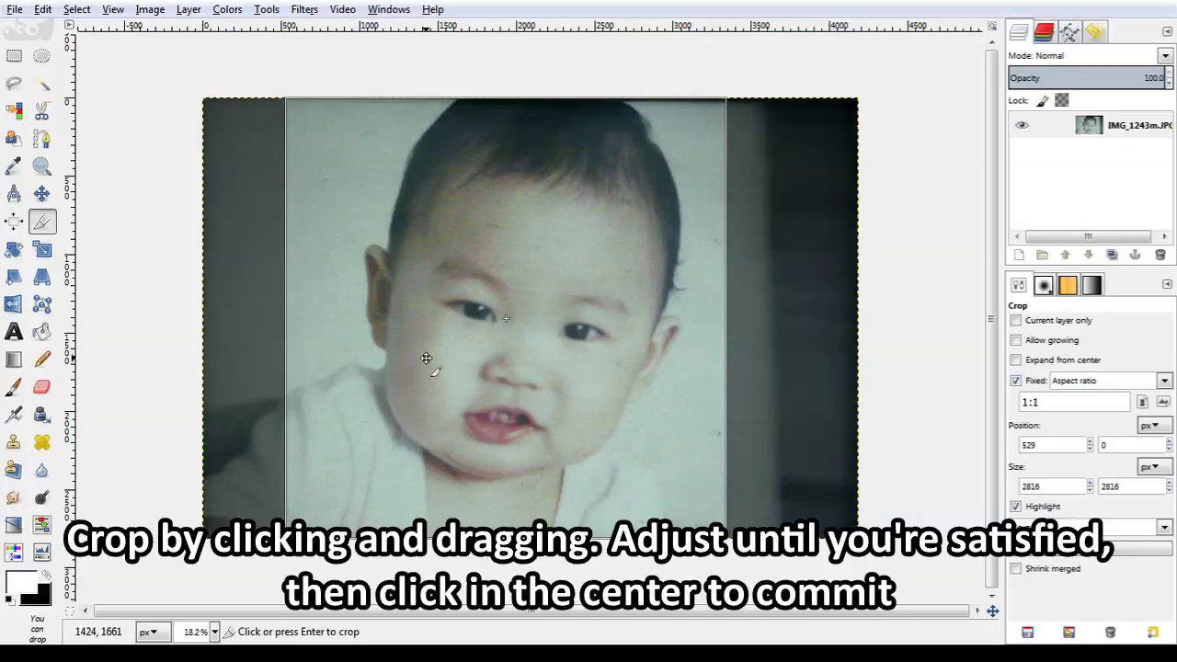
pyautogui.click(518, 363)
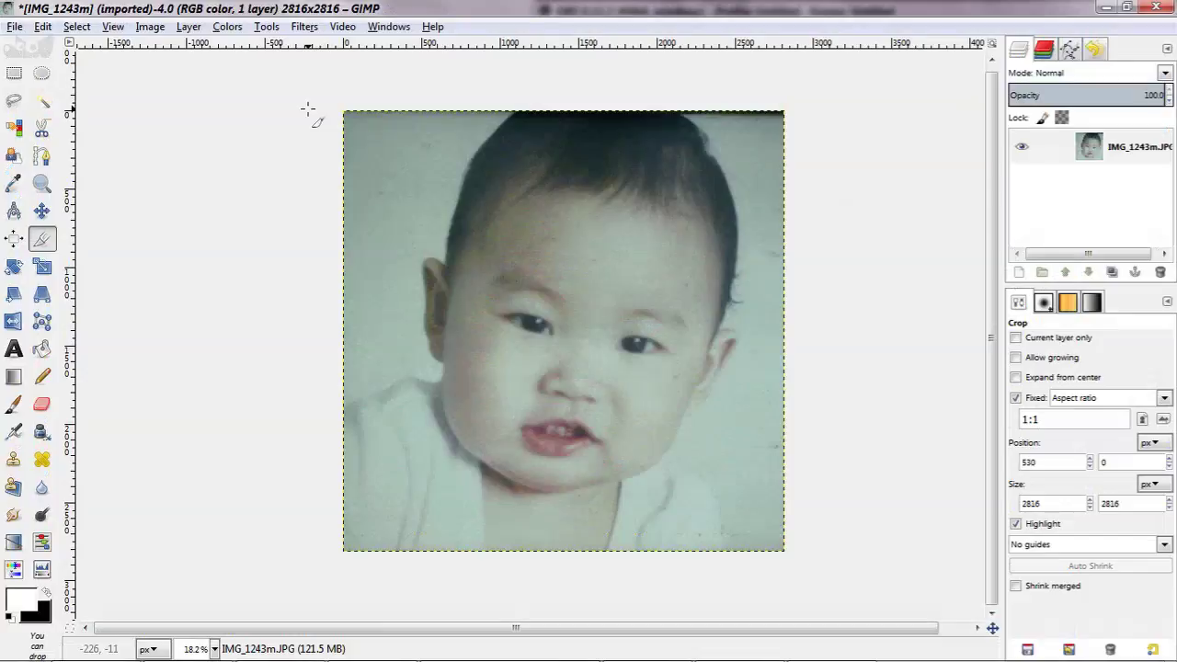
# Enter a new width for the cropped photo in the Scale Image settings
pyautogui.click(150, 27)
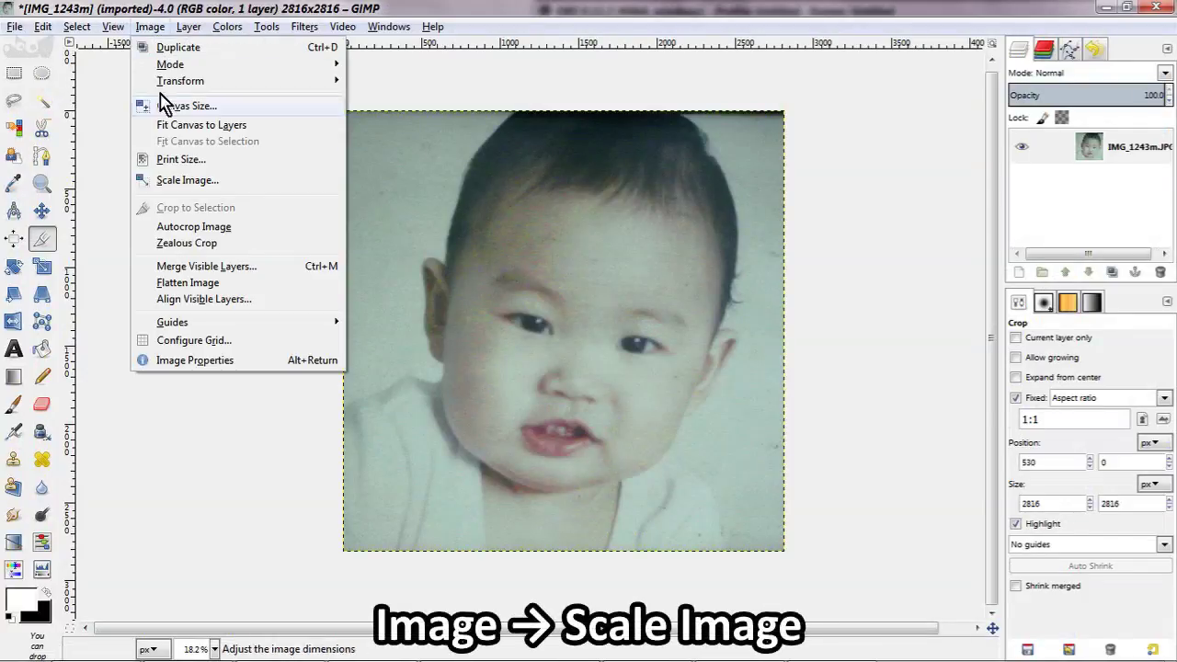
pyautogui.click(269, 181)
pyautogui.moveTo(253, 66); pyautogui.dragTo(352, 184)
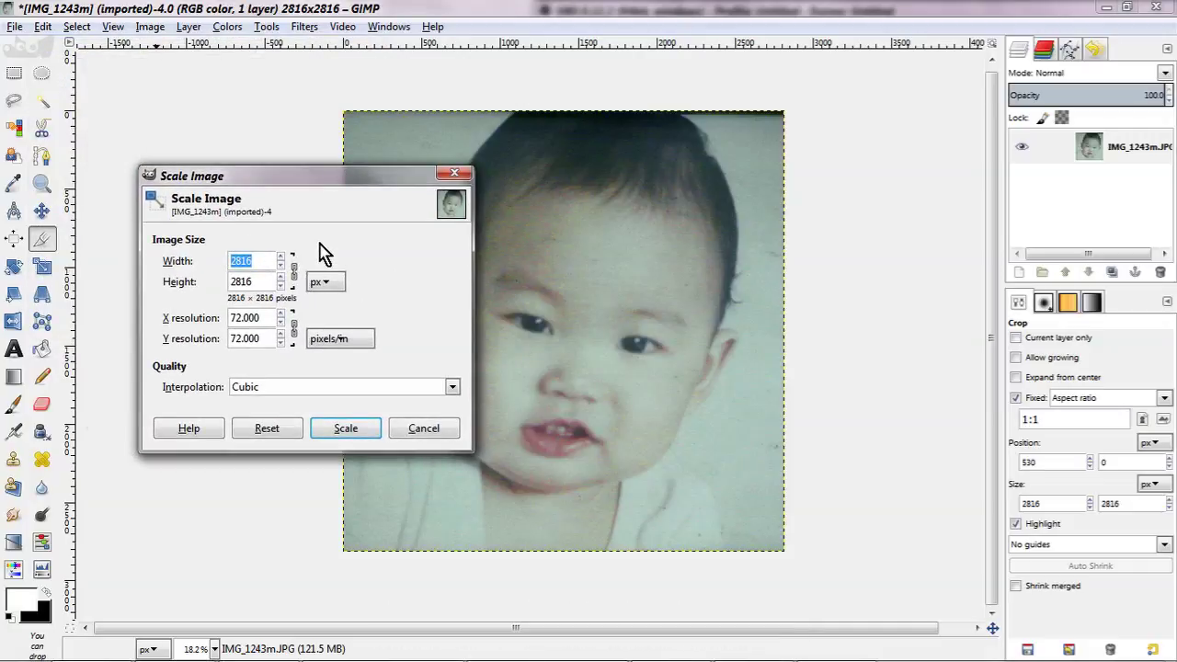
pyautogui.write('24')
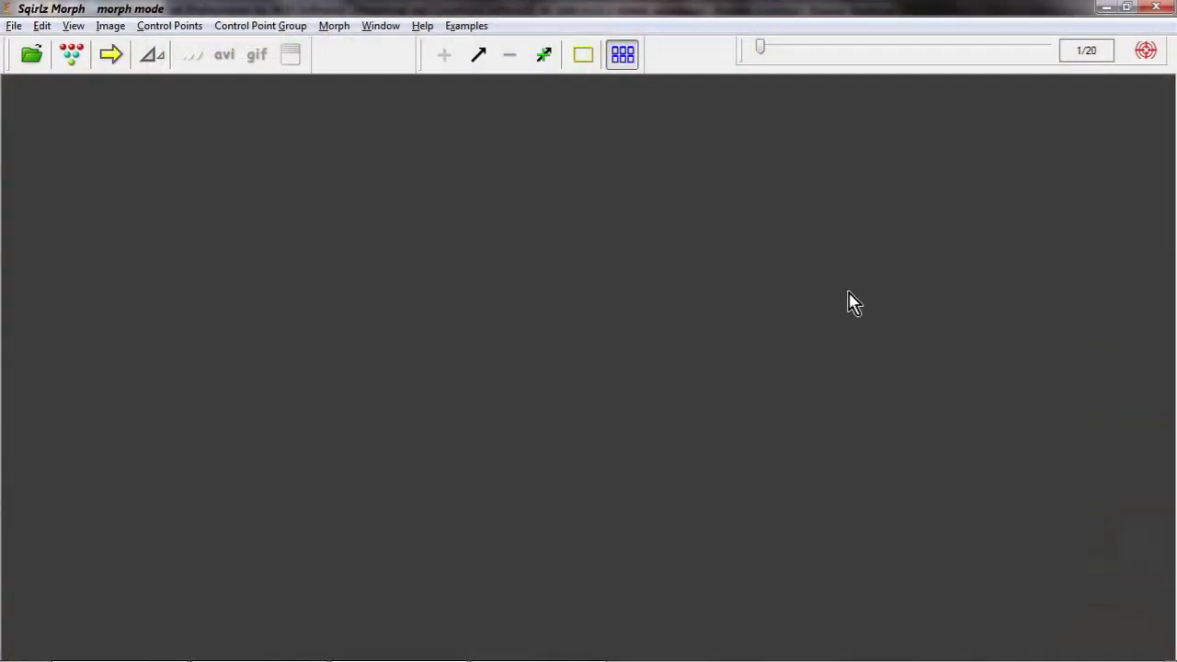
# Load p2.JPG and p3.jpg from the desktop into Sqirlz Morph
pyautogui.press('super+d')
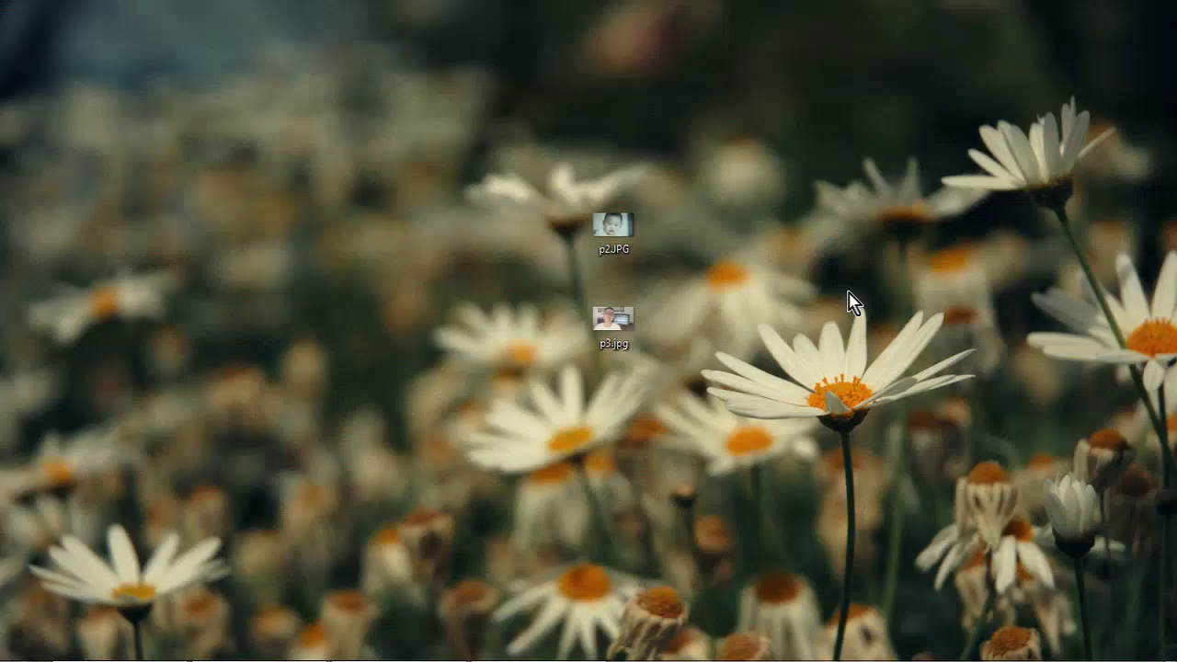
pyautogui.moveTo(704, 151); pyautogui.dragTo(562, 414)
pyautogui.moveTo(636, 225); pyautogui.dragTo(696, 324)
pyautogui.press('super+d')
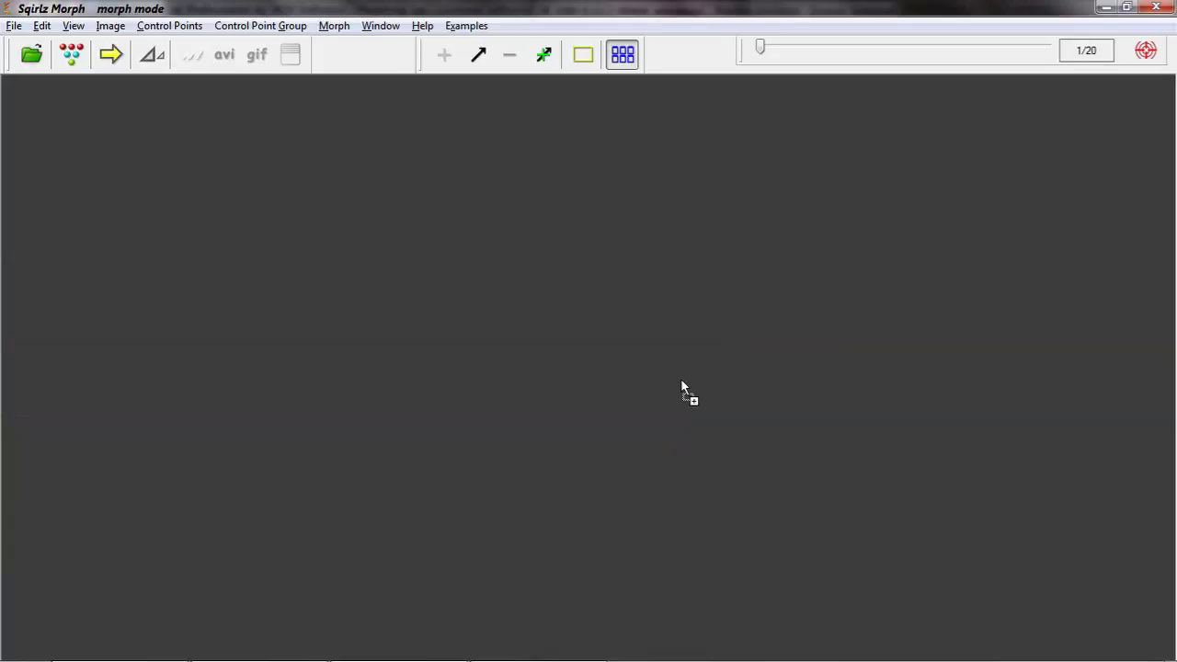
pyautogui.moveTo(681, 380); pyautogui.dragTo(681, 384)
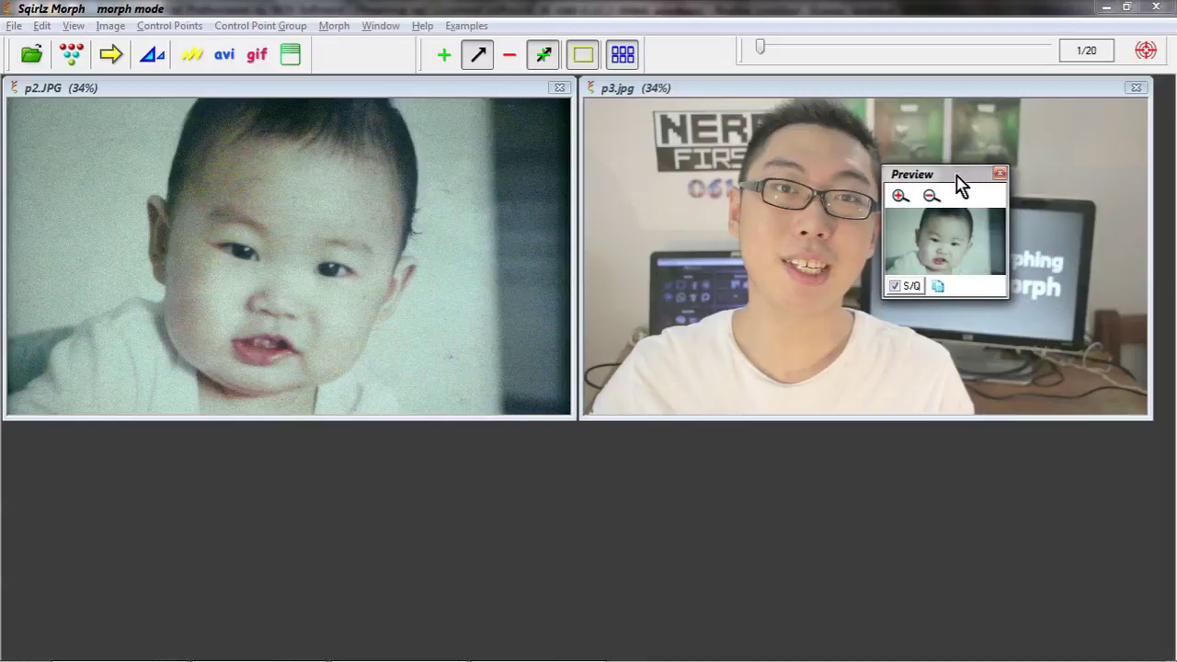
# Enlarge the morph preview by one zoom level and place its window over the lower edges of the two pictures
pyautogui.moveTo(959, 183); pyautogui.dragTo(922, 458)
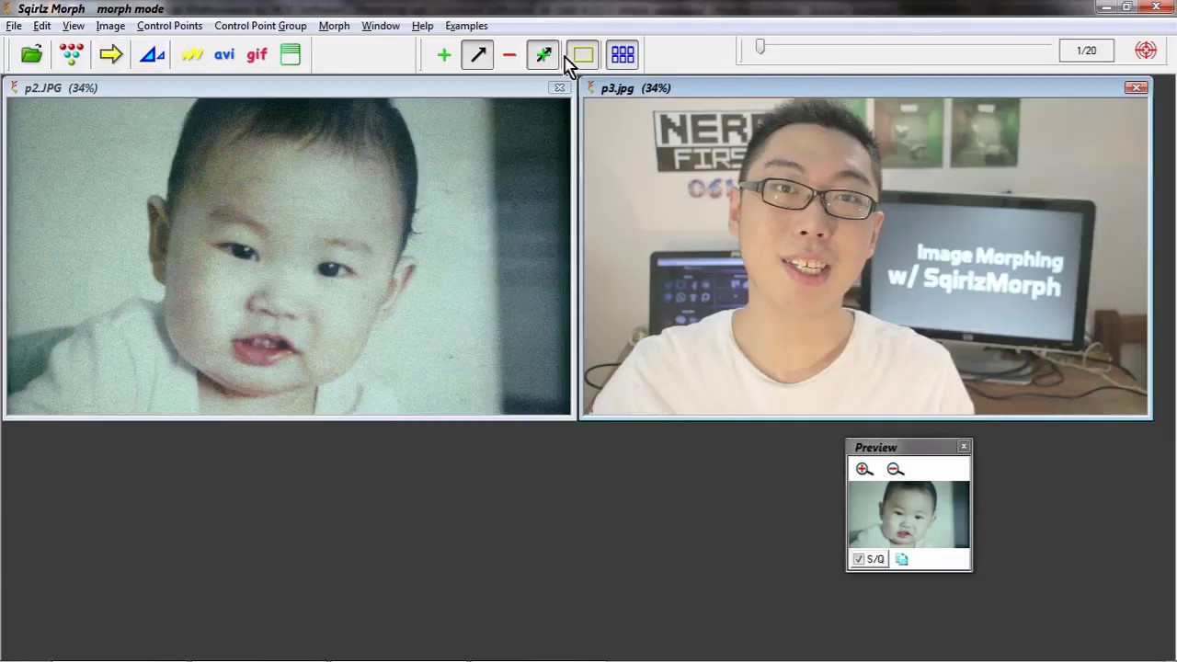
pyautogui.click(76, 29)
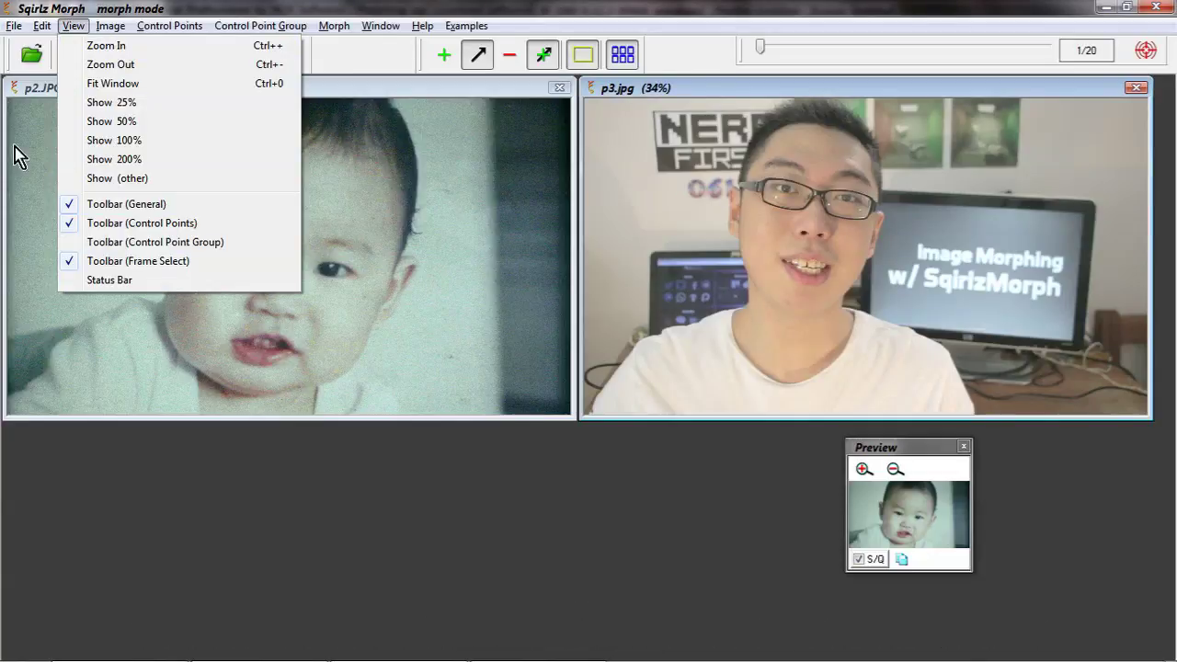
pyautogui.click(481, 495)
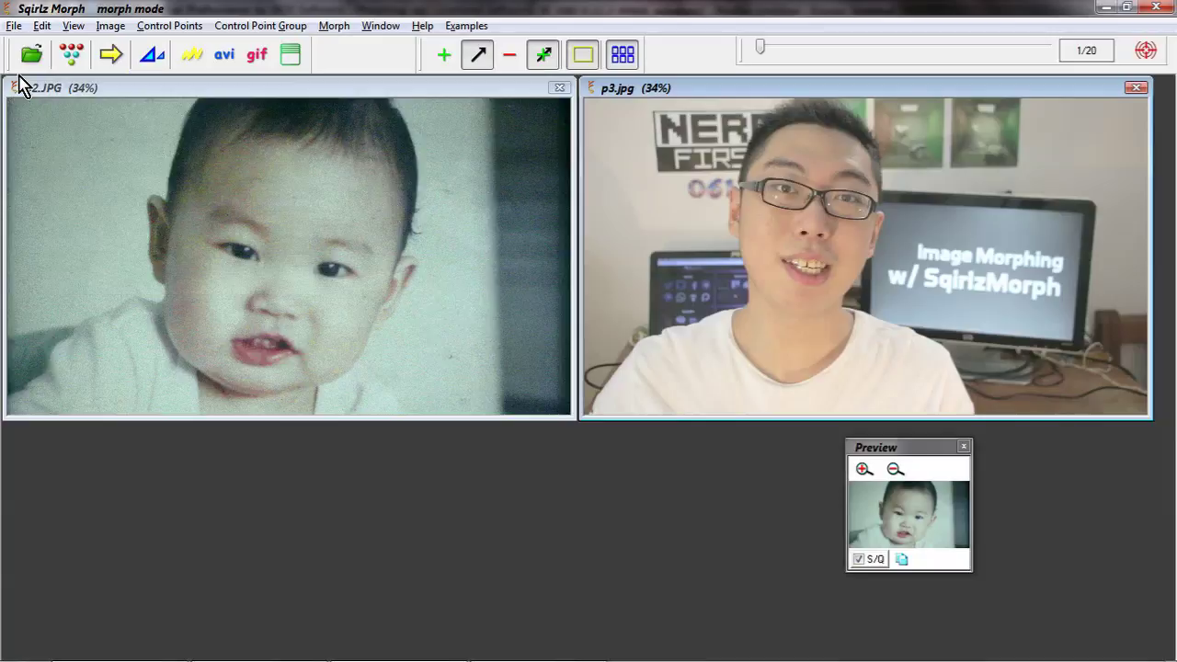
pyautogui.moveTo(898, 449); pyautogui.dragTo(1031, 459)
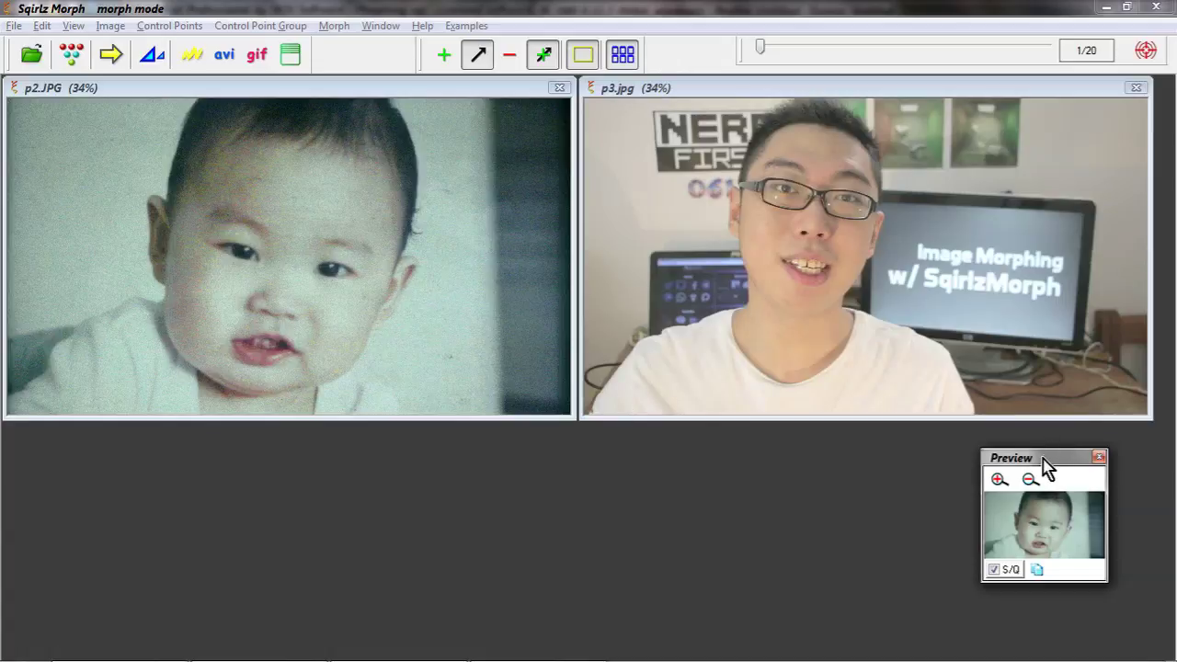
pyautogui.moveTo(1039, 459); pyautogui.dragTo(562, 393)
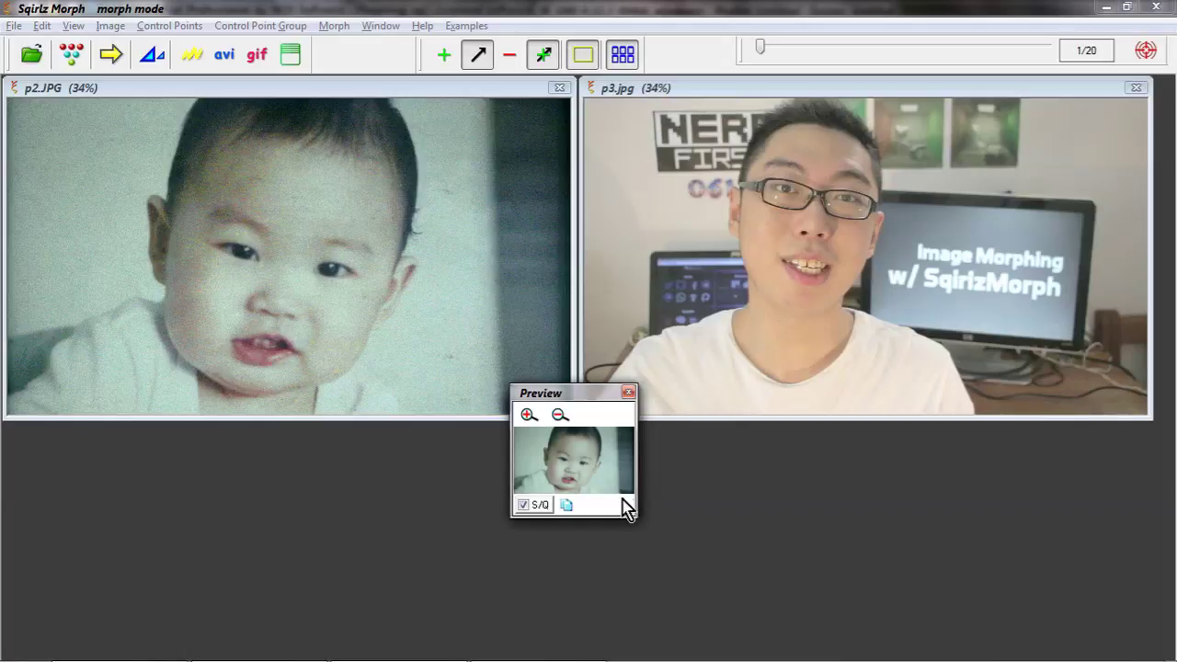
pyautogui.click(528, 414)
pyautogui.moveTo(563, 397); pyautogui.dragTo(508, 366)
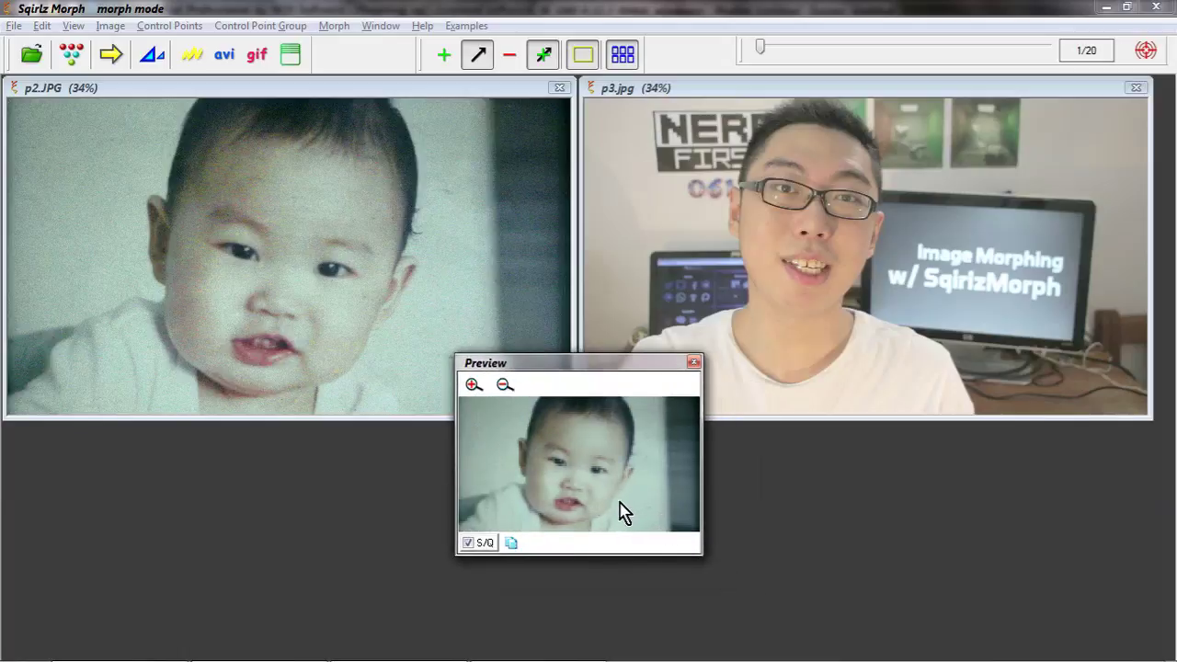
# Turn off the preview's High Speed/Low Quality option and shift the preview window further down
pyautogui.click(468, 543)
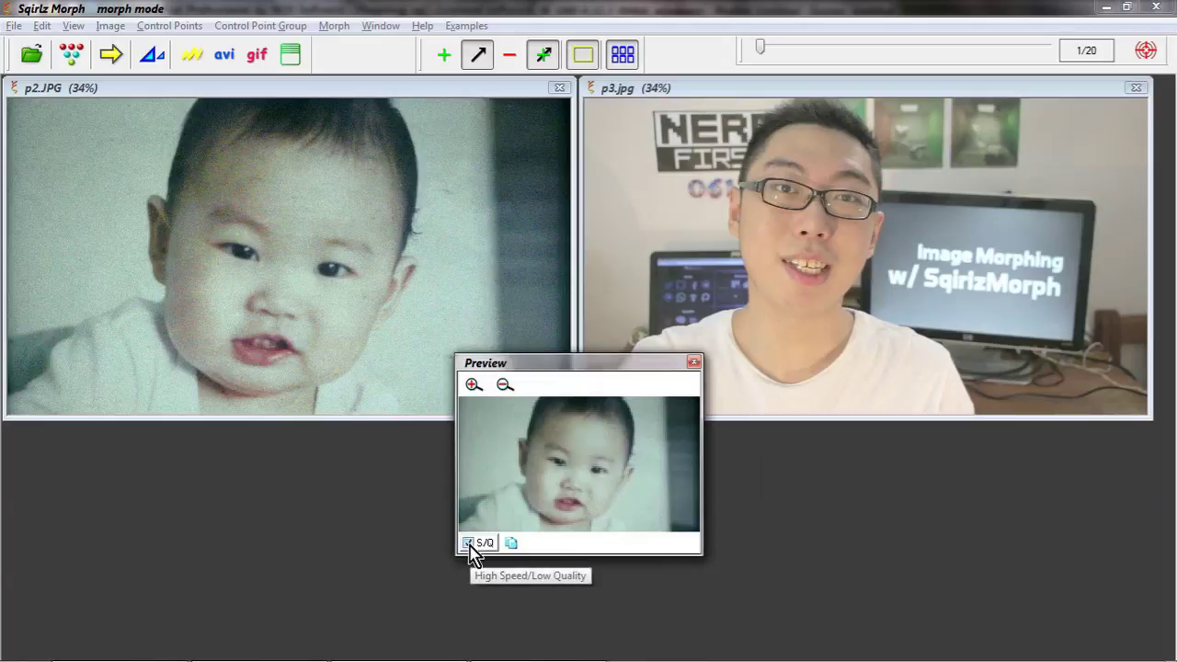
pyautogui.click(468, 543)
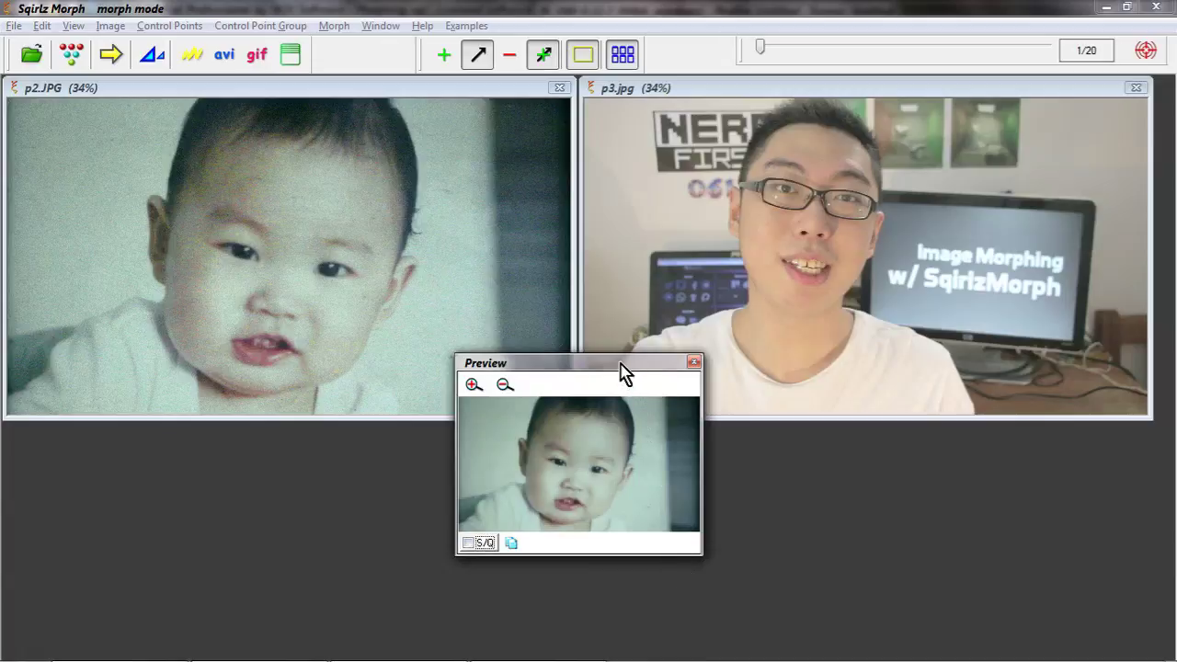
pyautogui.moveTo(619, 371); pyautogui.dragTo(613, 409)
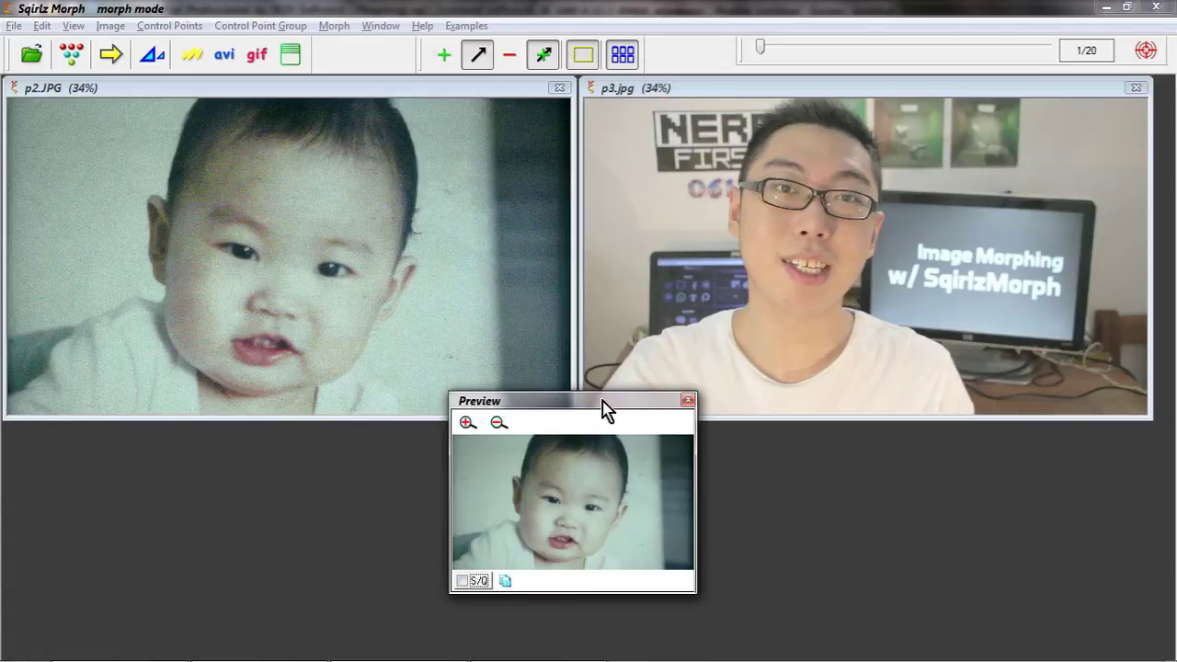
pyautogui.moveTo(602, 409); pyautogui.dragTo(601, 428)
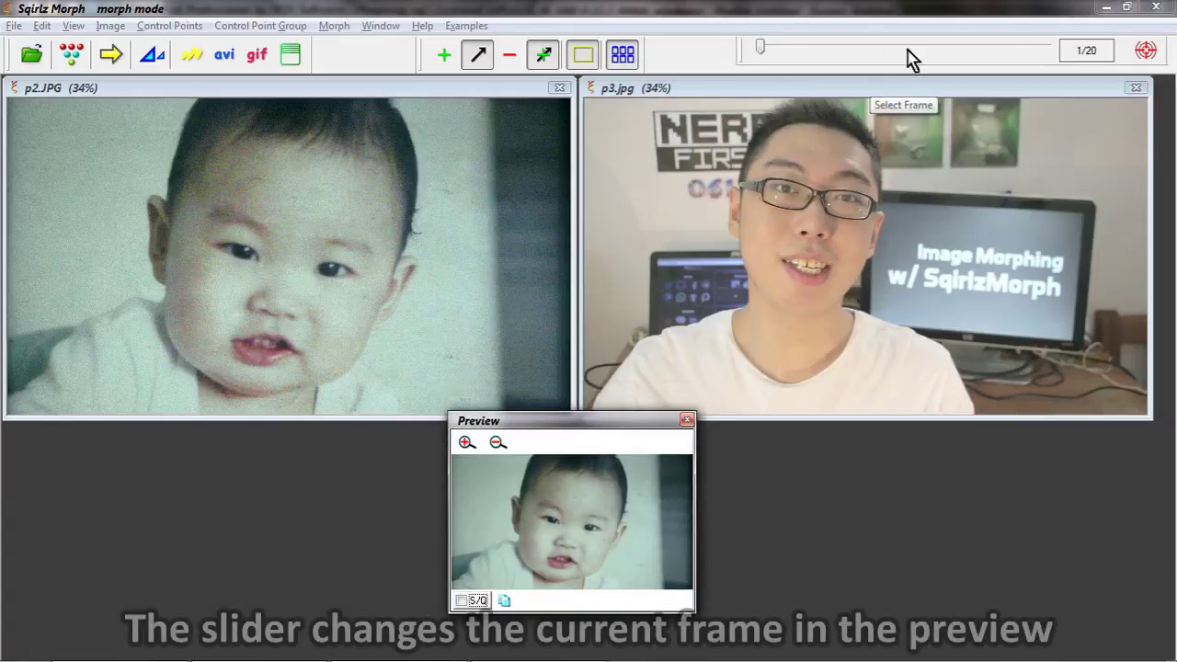
# Run the preview through to the last morph frame and bring it back to frame 11 of 20
pyautogui.moveTo(757, 50); pyautogui.dragTo(818, 58)
pyautogui.moveTo(822, 50); pyautogui.dragTo(1045, 46)
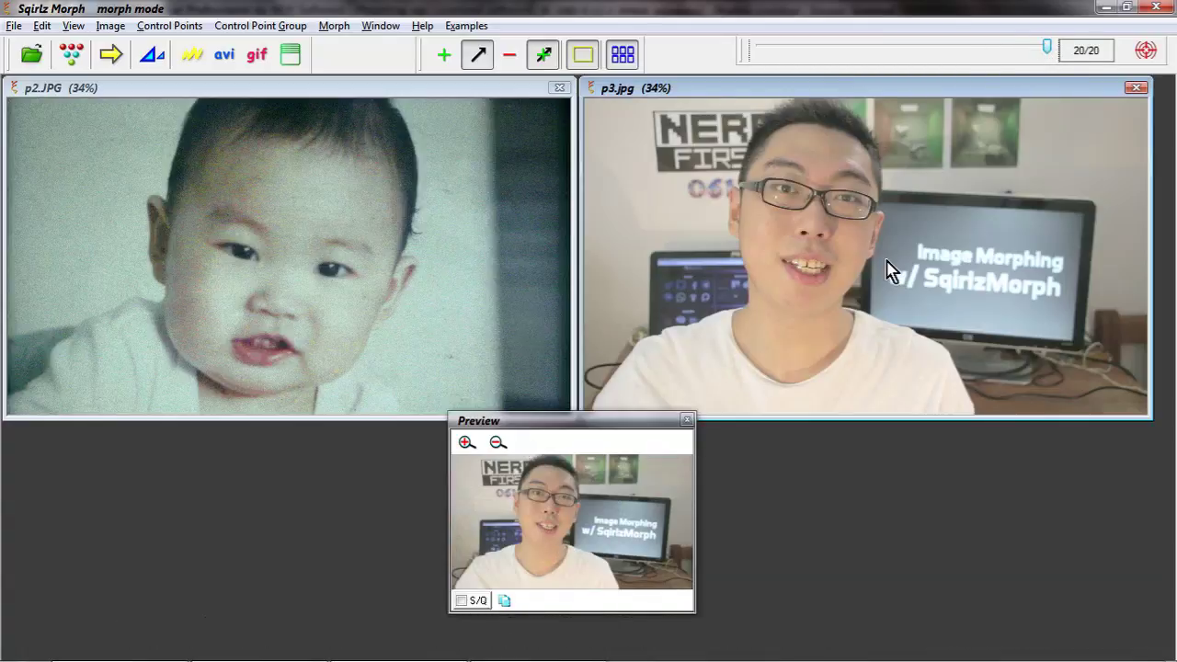
pyautogui.moveTo(1045, 56); pyautogui.dragTo(911, 52)
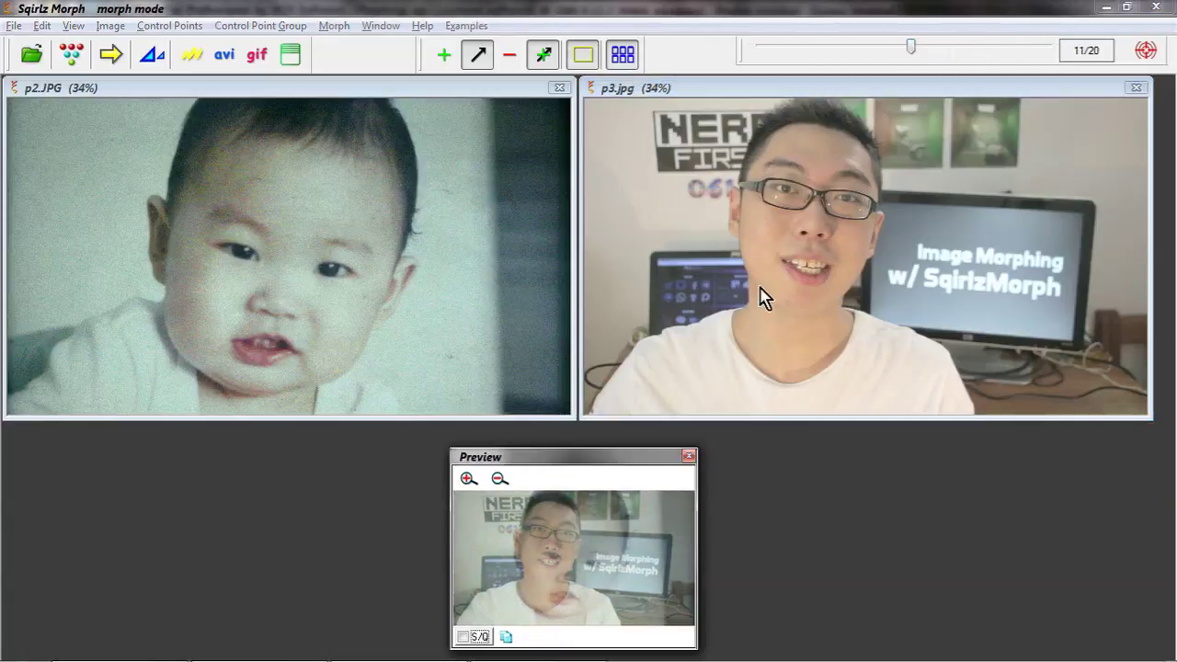
# Untile the picture windows, show p3.jpg at 50%, and restore the tiled arrangement
pyautogui.click(625, 64)
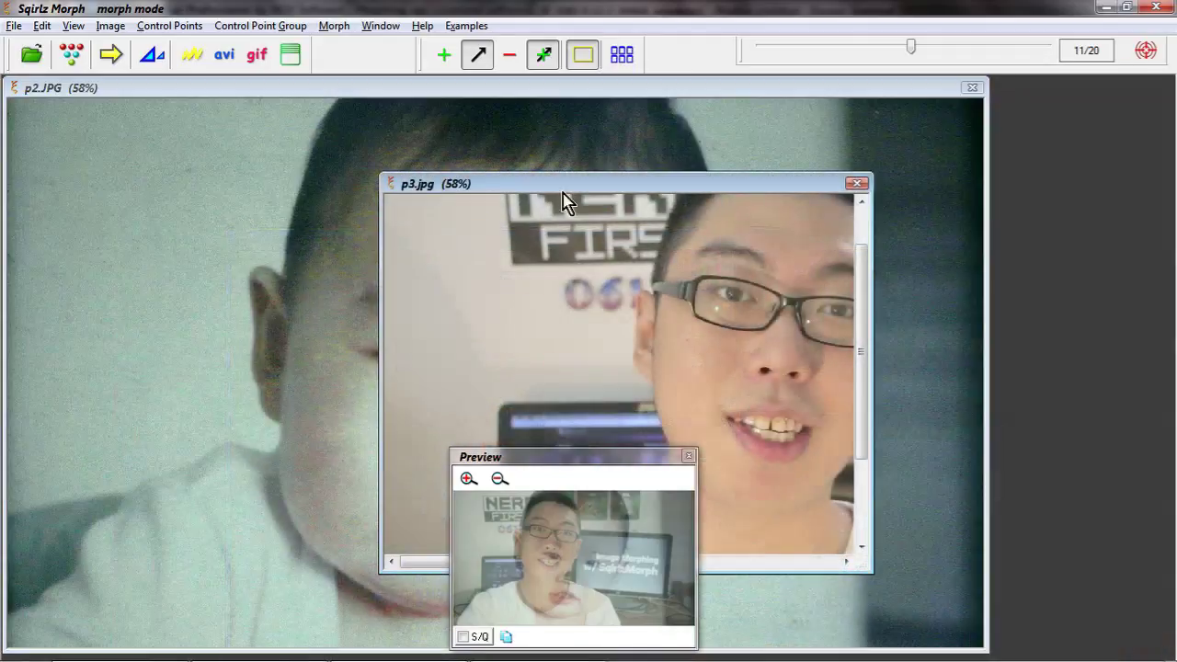
pyautogui.moveTo(389, 174); pyautogui.dragTo(421, 182)
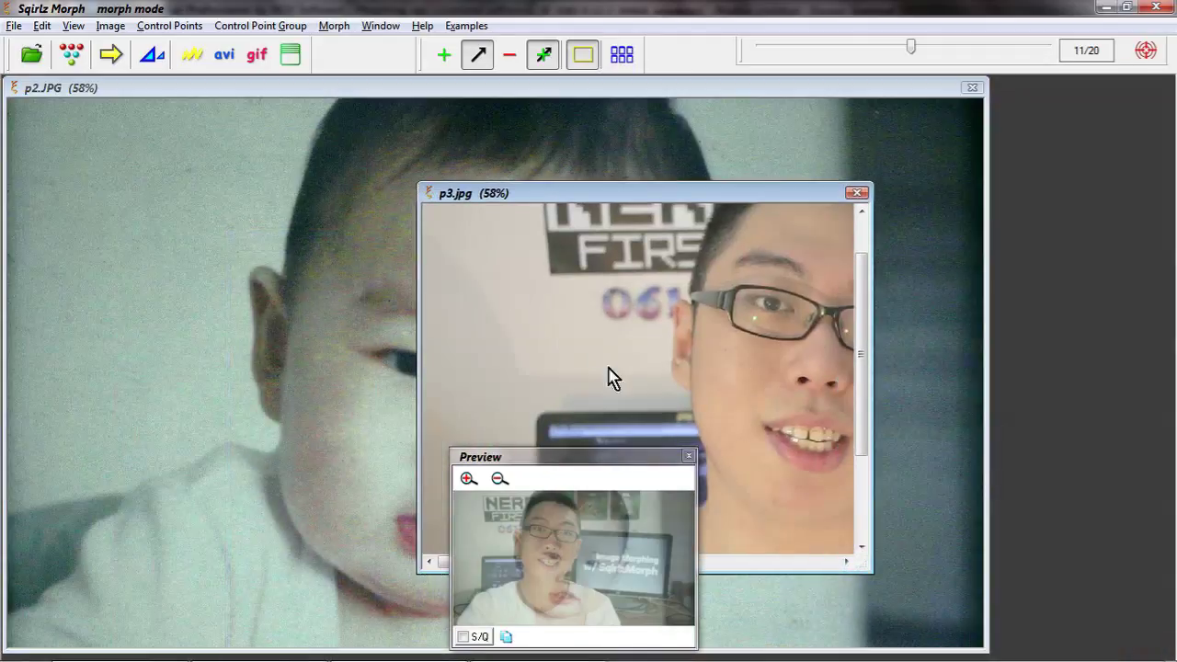
pyautogui.click(73, 27)
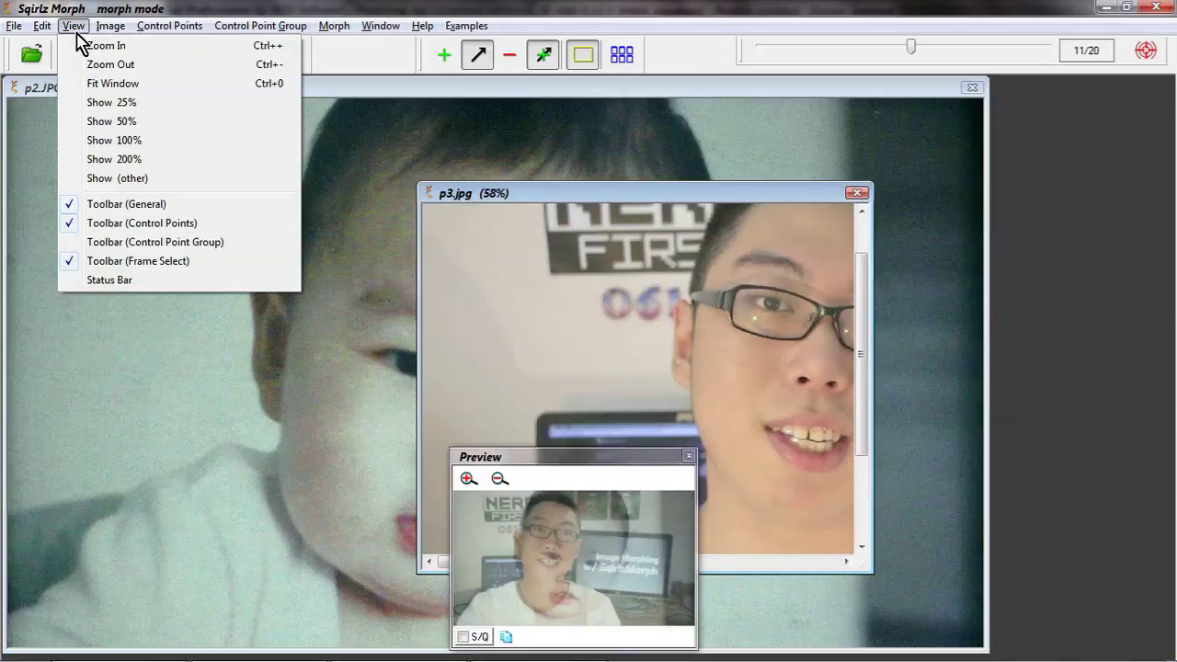
pyautogui.click(176, 121)
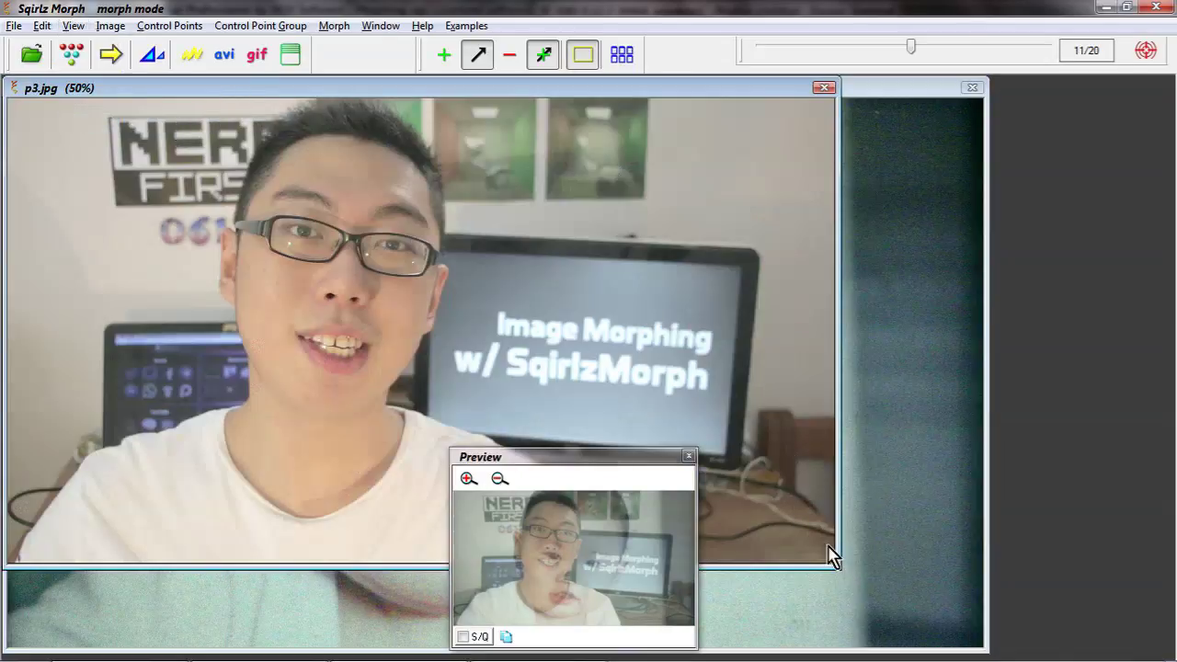
pyautogui.click(622, 54)
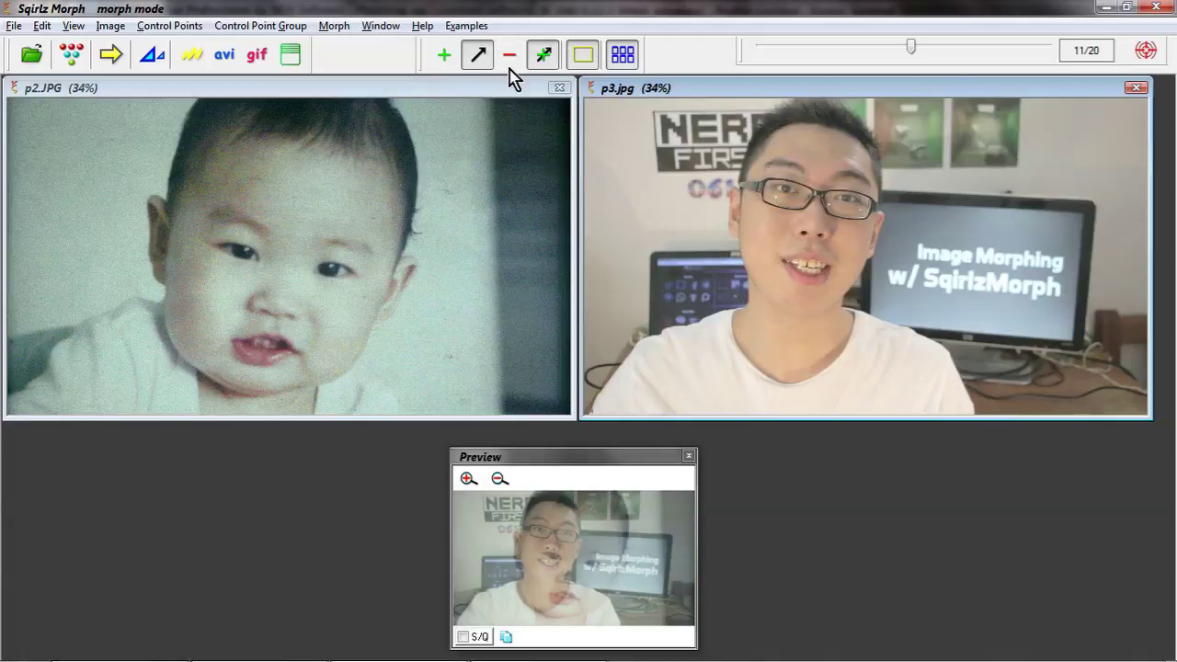
# Switch the control point mode from adding to deleting and back to moving
pyautogui.click(445, 55)
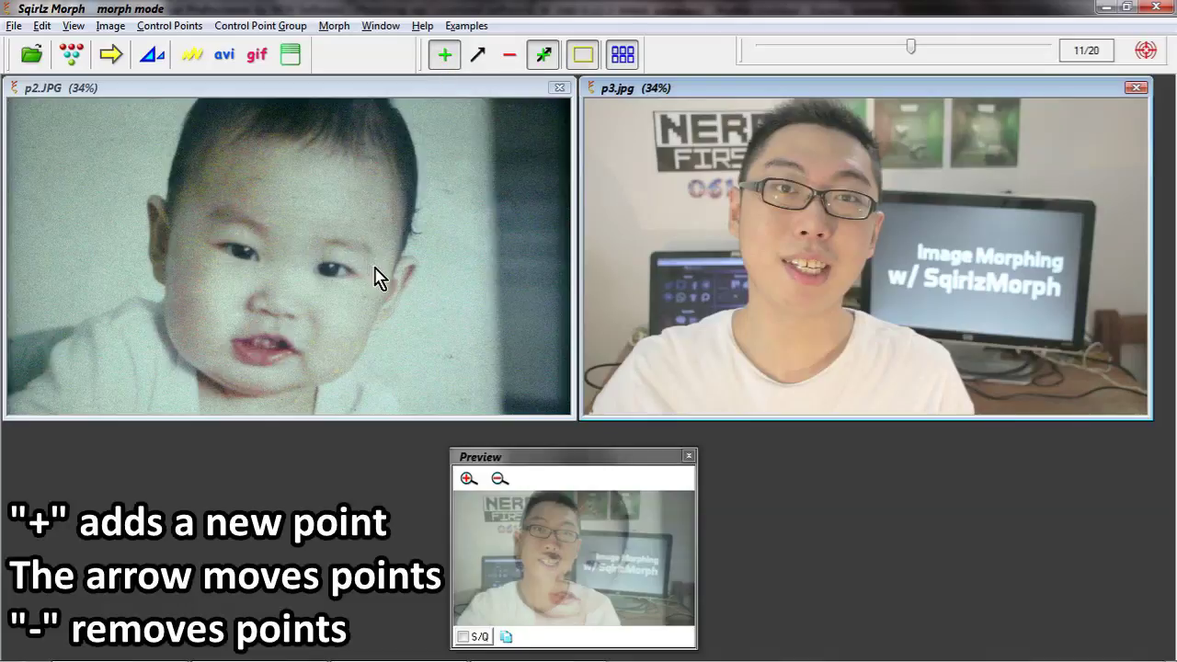
pyautogui.click(509, 55)
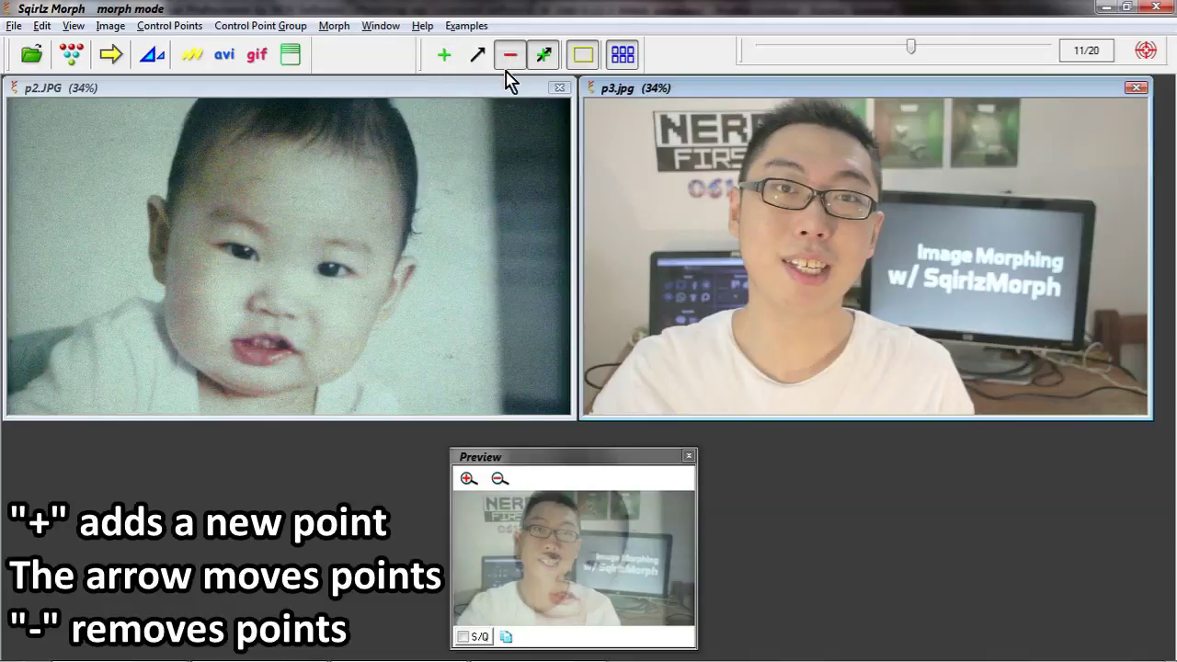
pyautogui.click(478, 55)
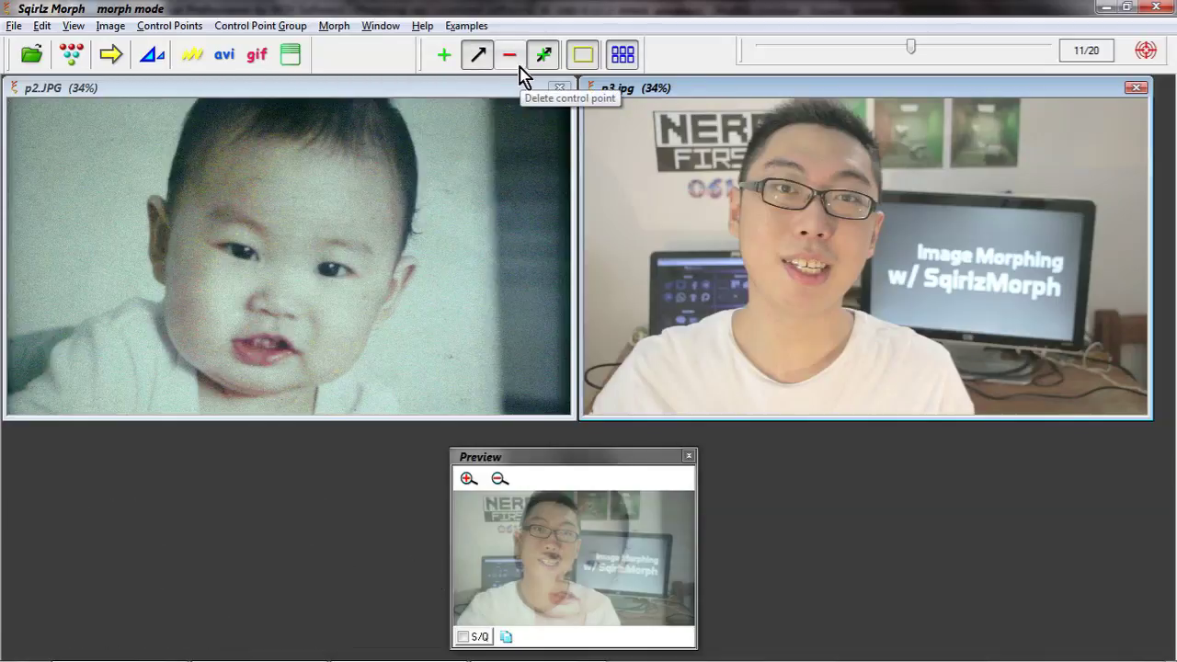
# Add control points in p2.JPG at the outer corners of both eyes and at the chin, and switch to moving points
pyautogui.click(350, 109)
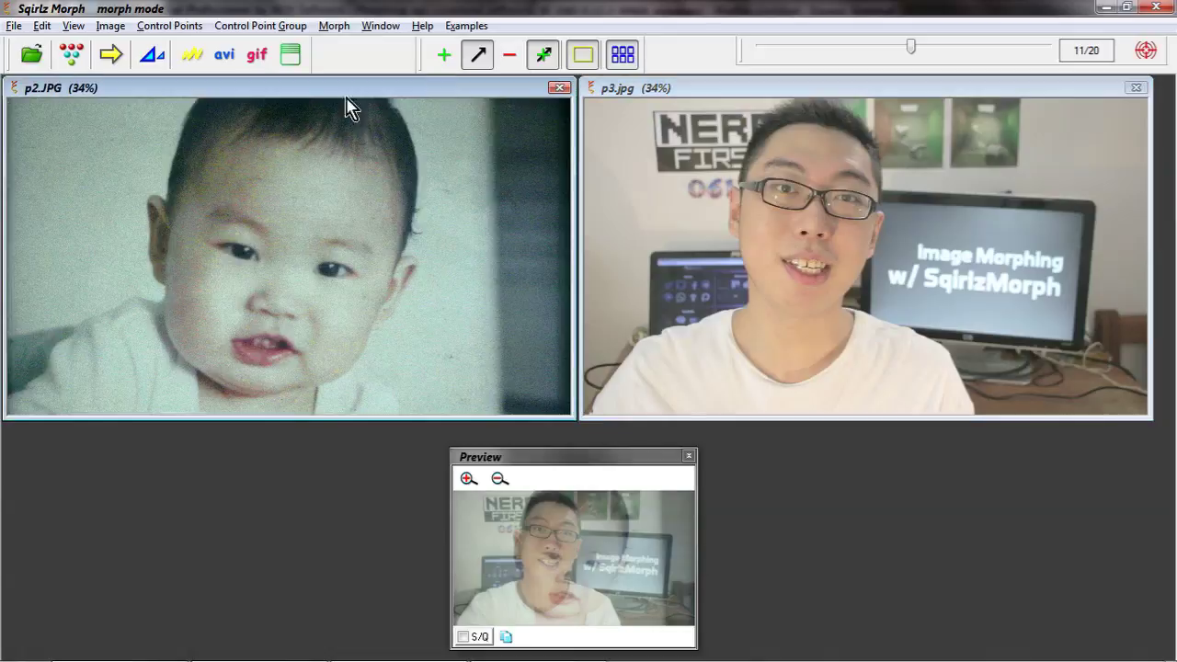
pyautogui.click(438, 63)
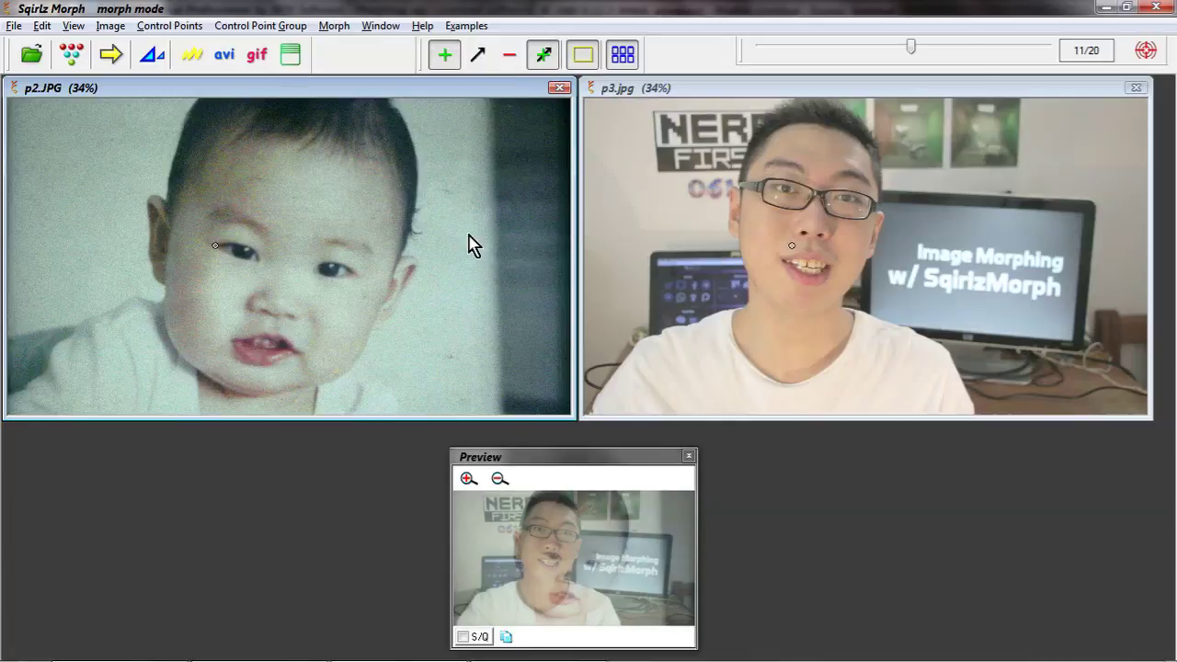
pyautogui.moveTo(216, 247)
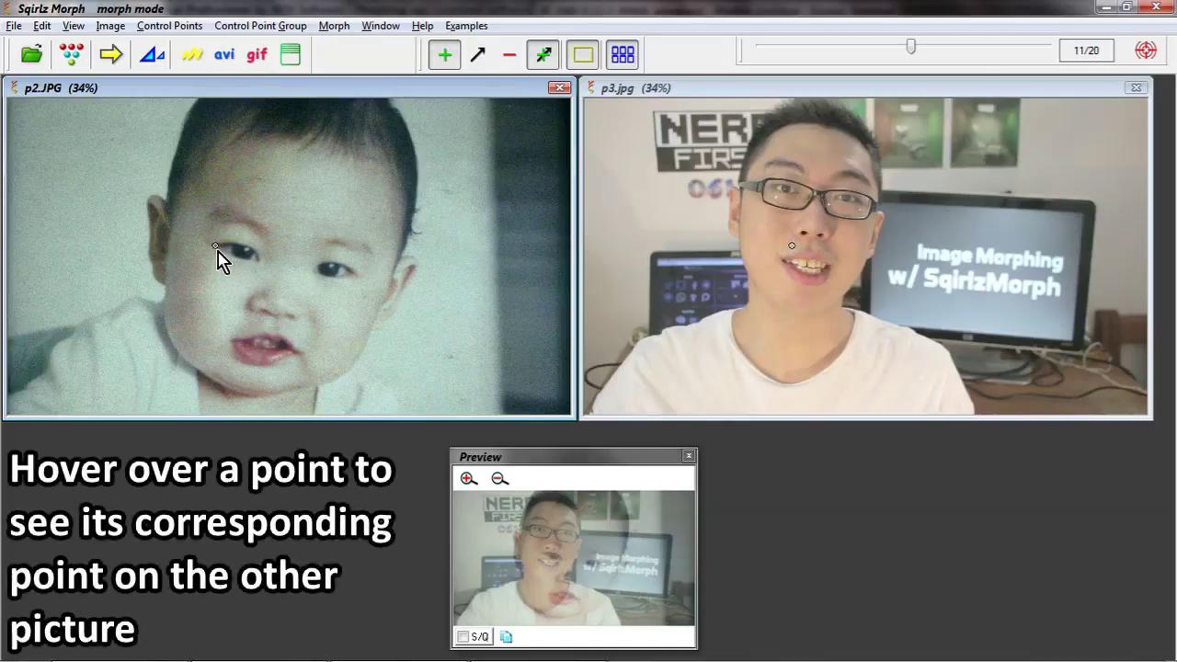
pyautogui.moveTo(791, 246)
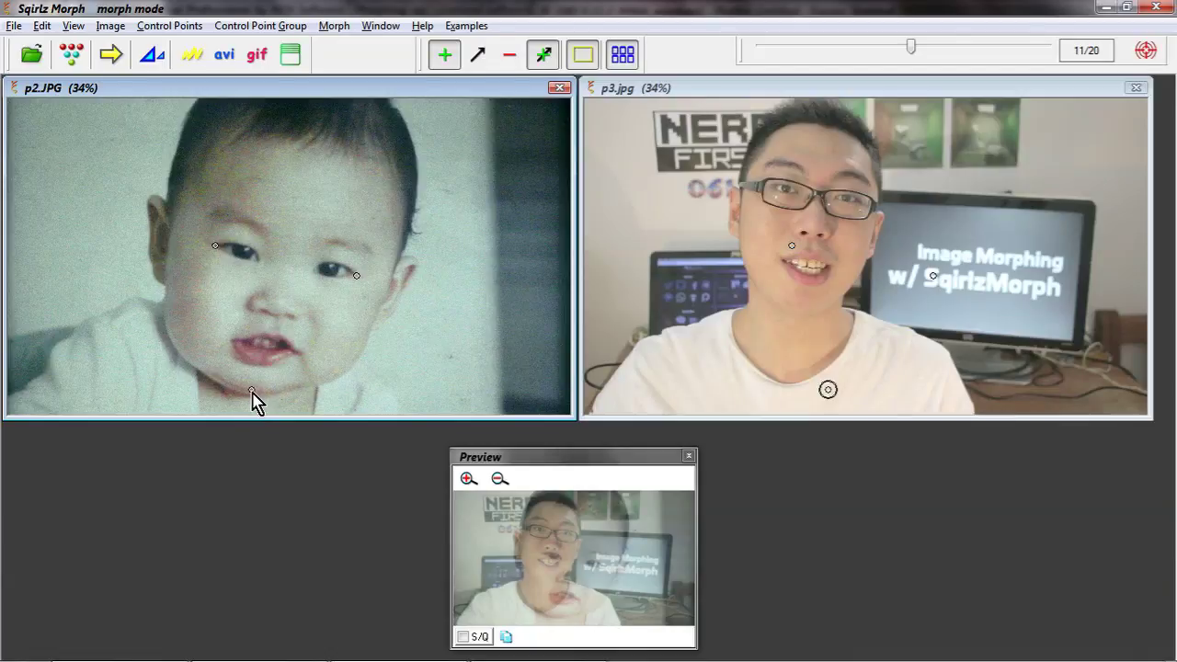
pyautogui.press('m')
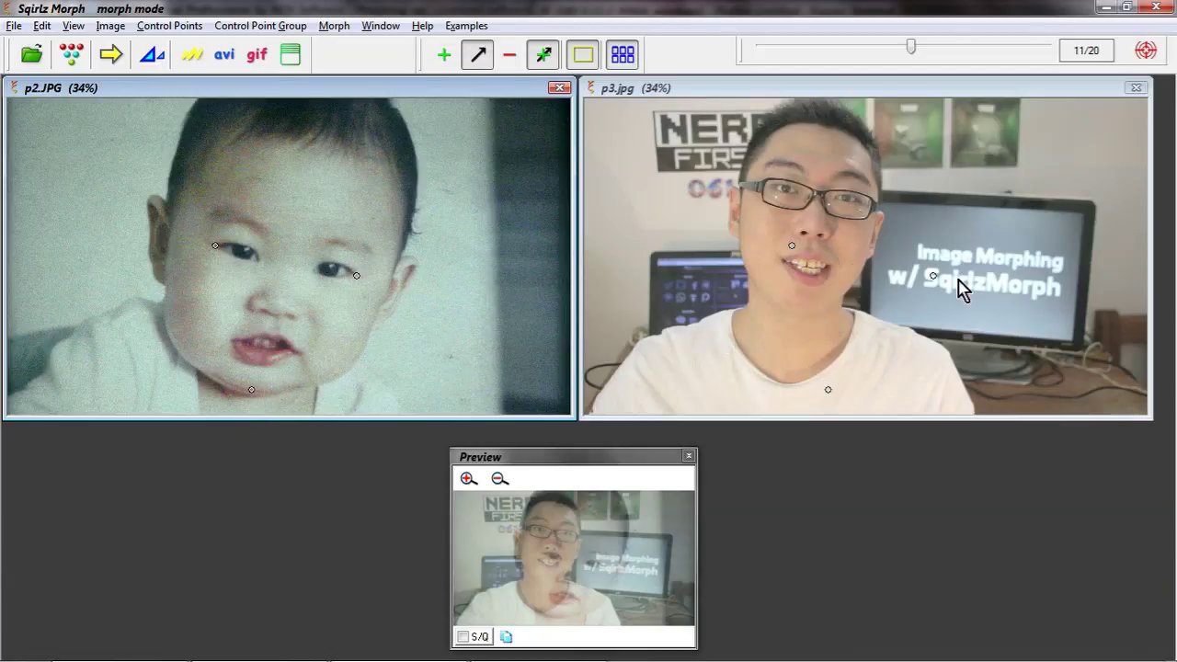
# Move the three control points in p3.jpg onto the outer corners of both eyes and the chin
pyautogui.click(793, 247)
pyautogui.moveTo(792, 247)
pyautogui.mouseDown()
pyautogui.moveTo(782, 198)
pyautogui.moveTo(793, 246)
pyautogui.mouseUp()
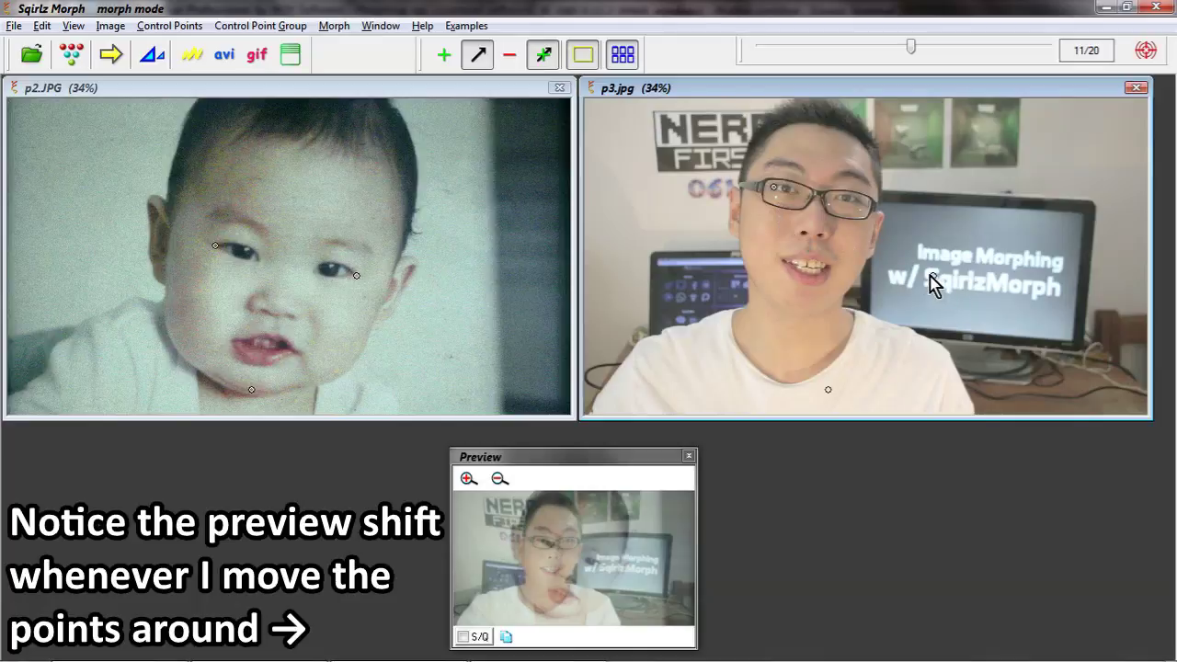
pyautogui.moveTo(933, 279); pyautogui.dragTo(864, 210)
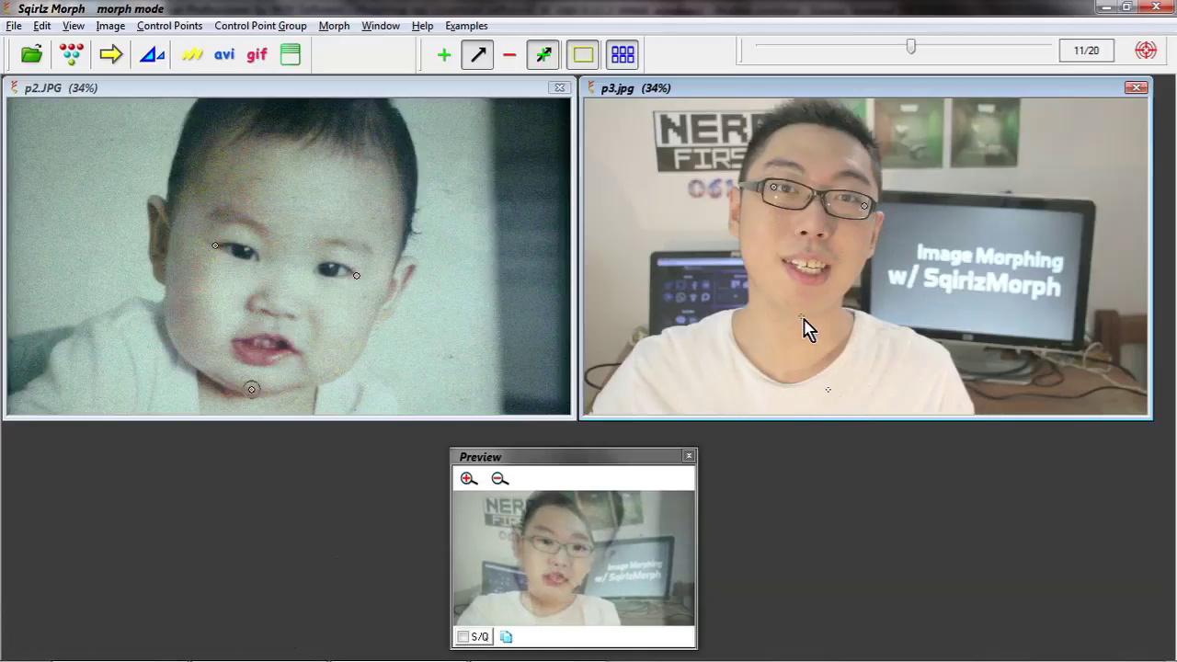
pyautogui.moveTo(800, 314); pyautogui.dragTo(800, 312)
# Add control points in p2.JPG at the inner corners of both eyes and at both corners of the mouth
pyautogui.press('a')
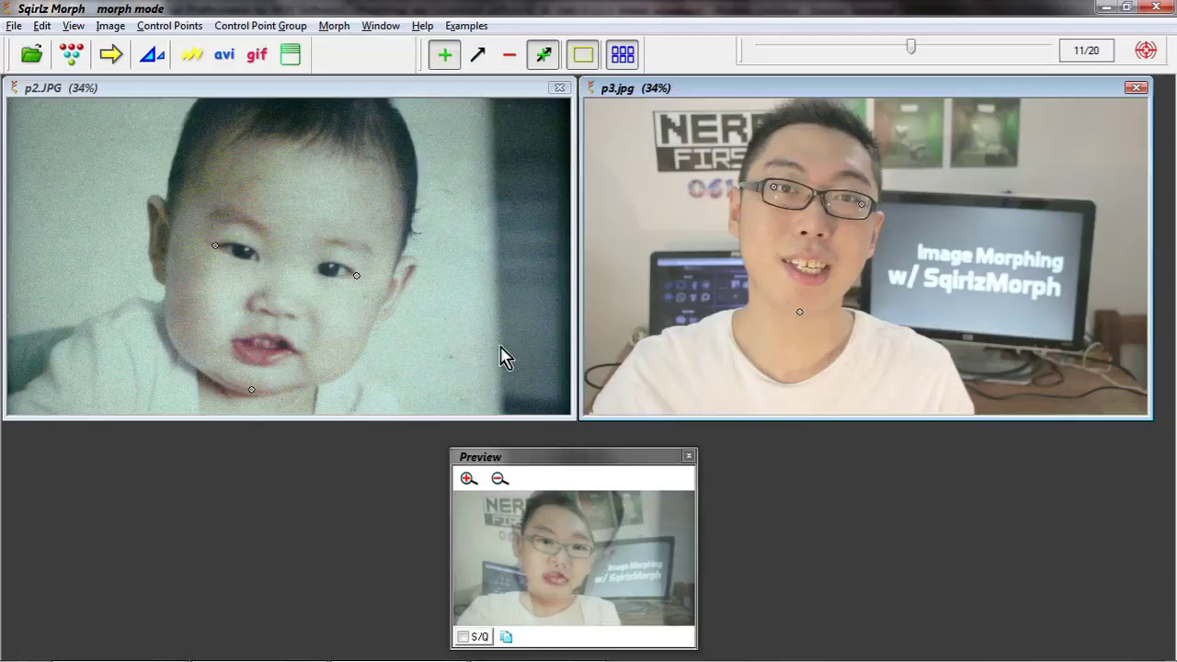
pyautogui.press('m')
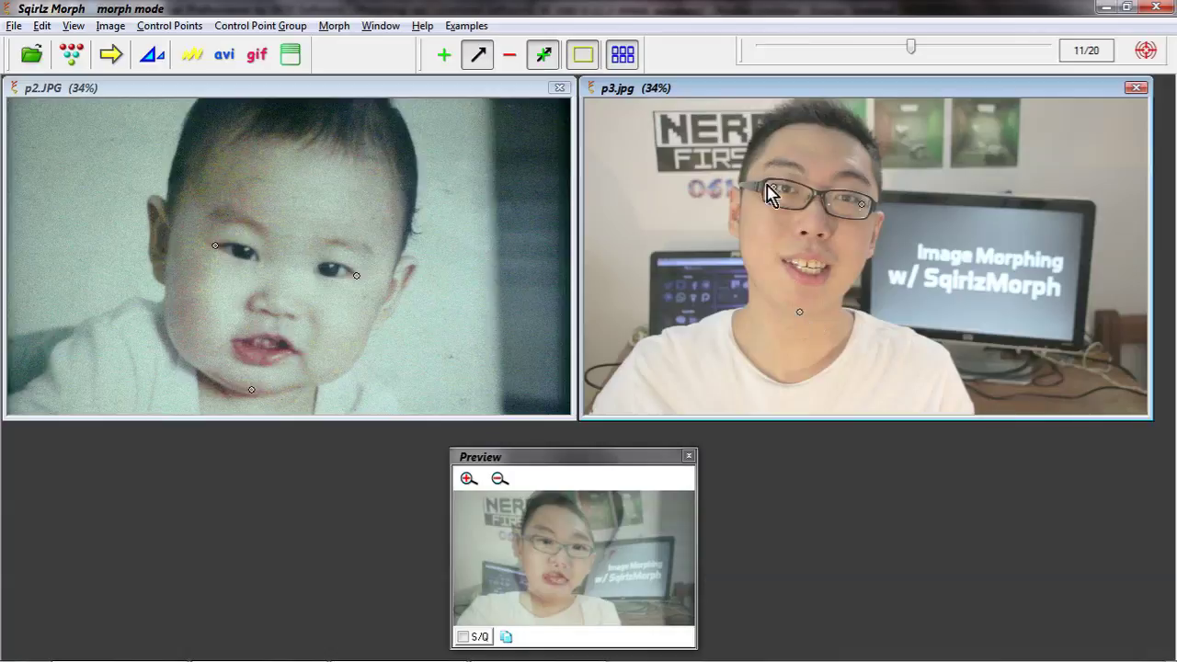
pyautogui.press('a')
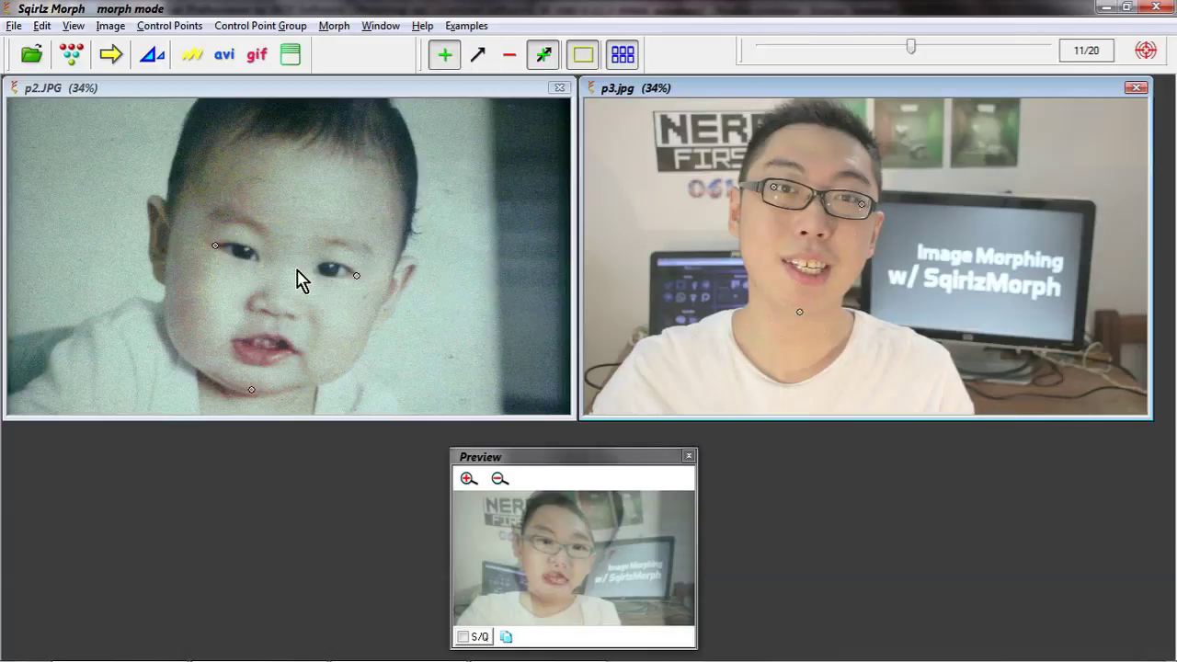
pyautogui.click(257, 261)
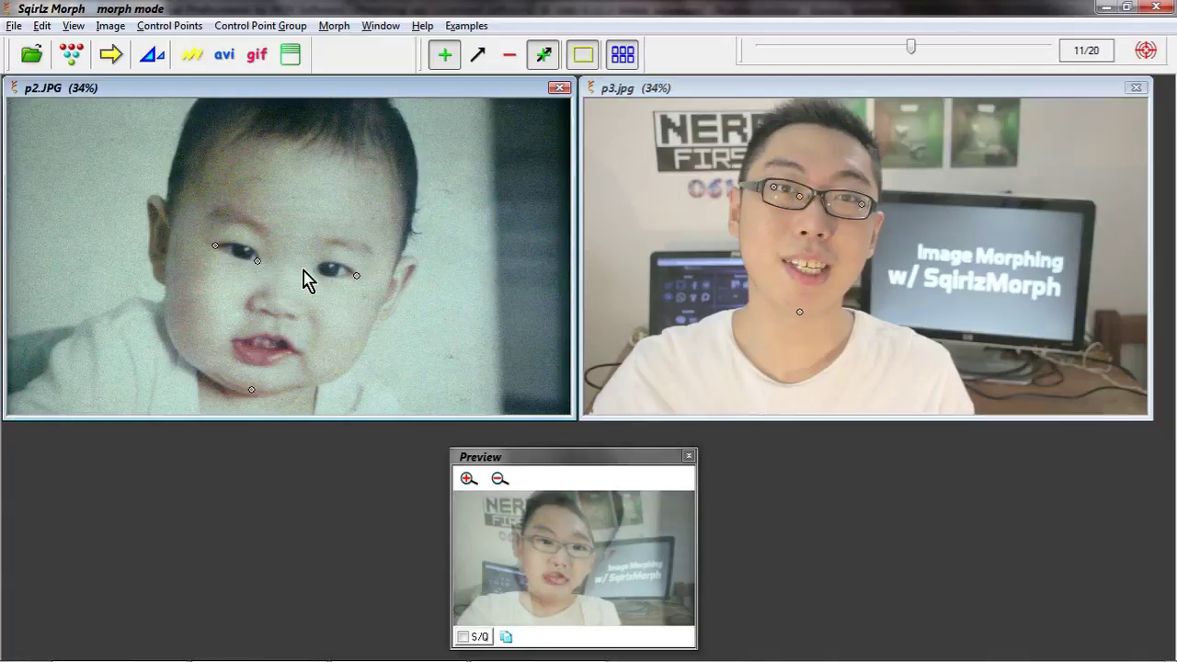
pyautogui.click(232, 342)
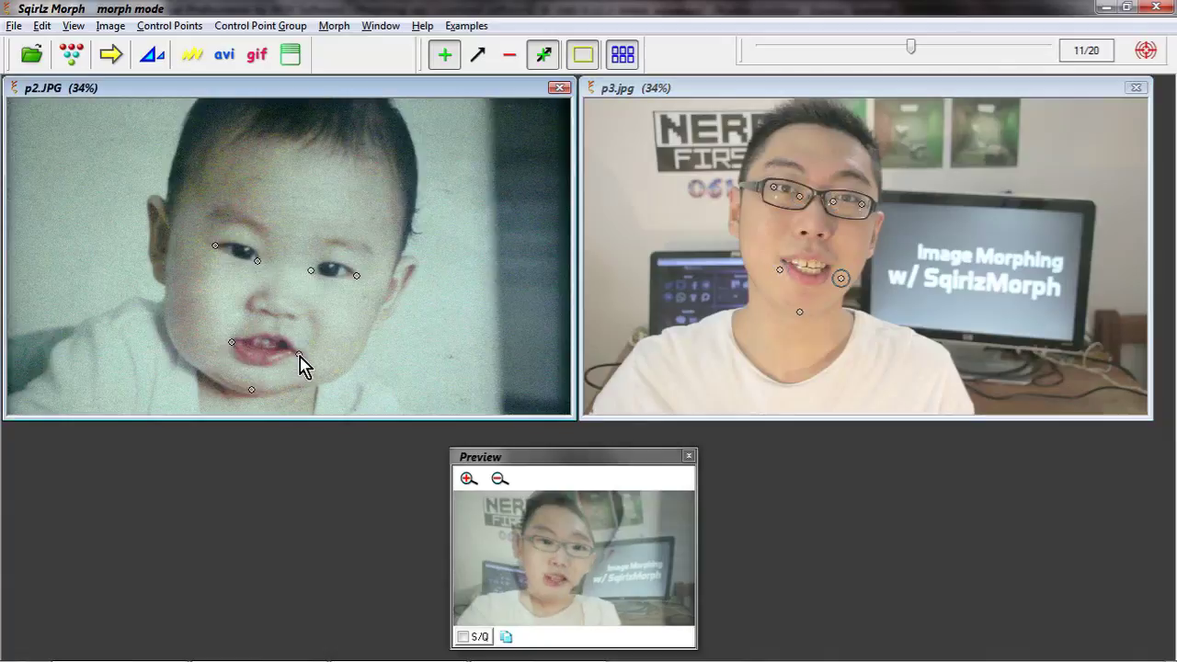
# Move the matching points in p3.jpg onto the inner eye corners and the corners of the mouth
pyautogui.press('m')
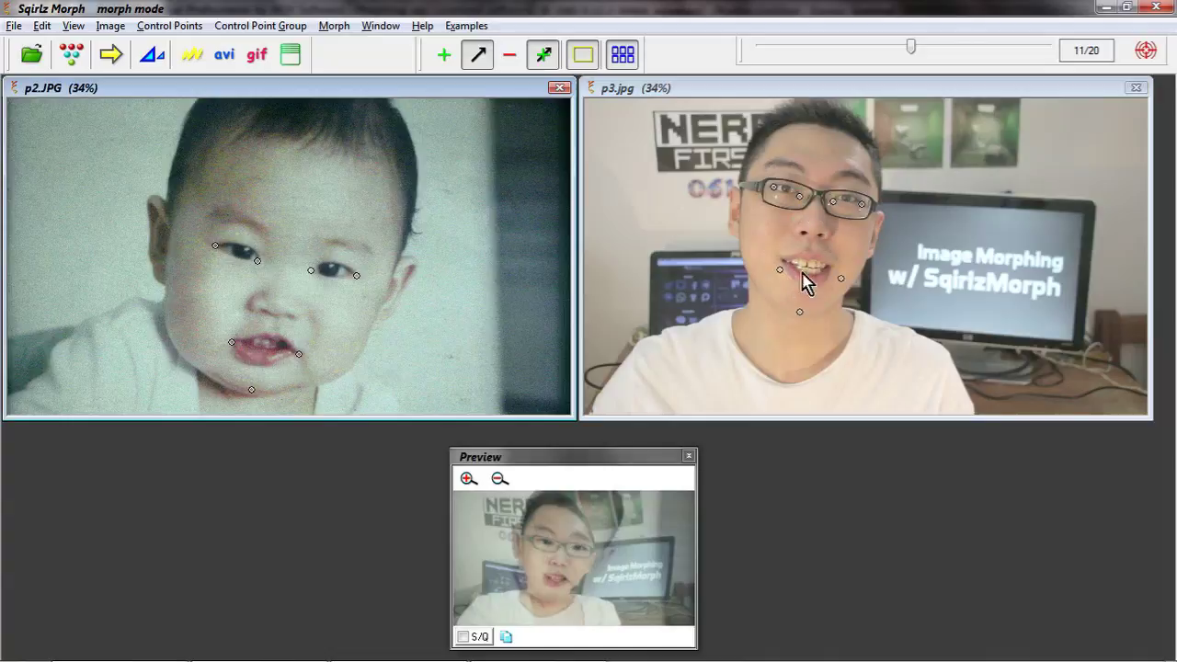
pyautogui.click(801, 196)
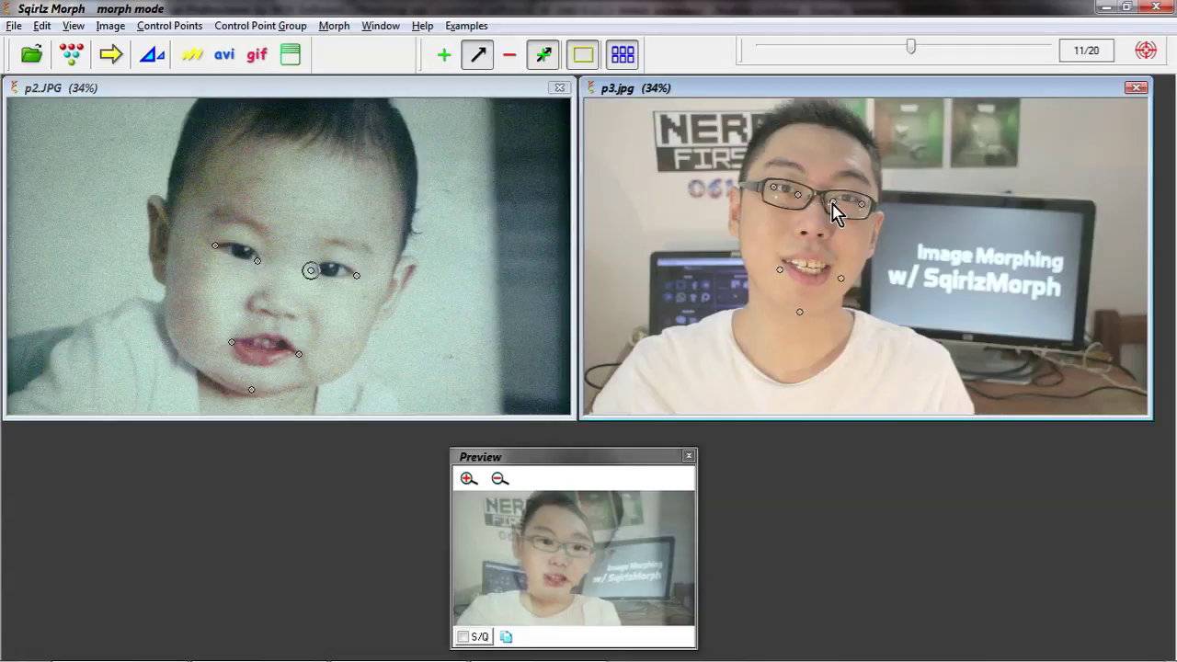
pyautogui.moveTo(840, 278); pyautogui.dragTo(780, 264)
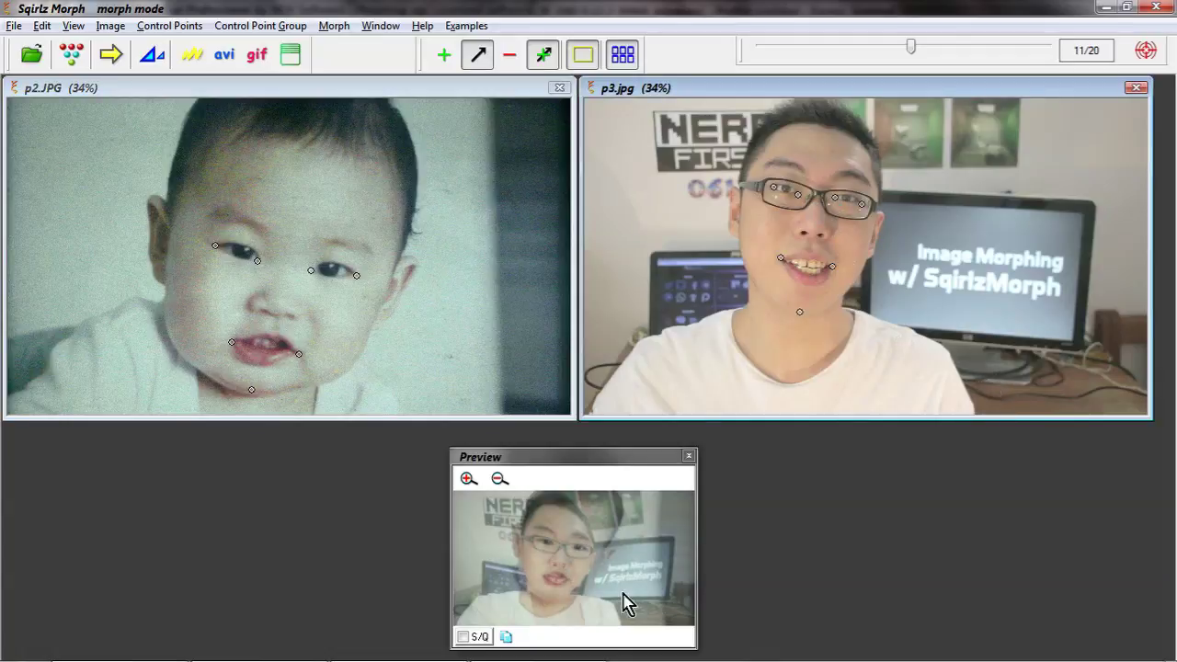
# Enlarge the morph preview to inspect the blended face, and return it to its small size
pyautogui.click(468, 478)
pyautogui.click(468, 479)
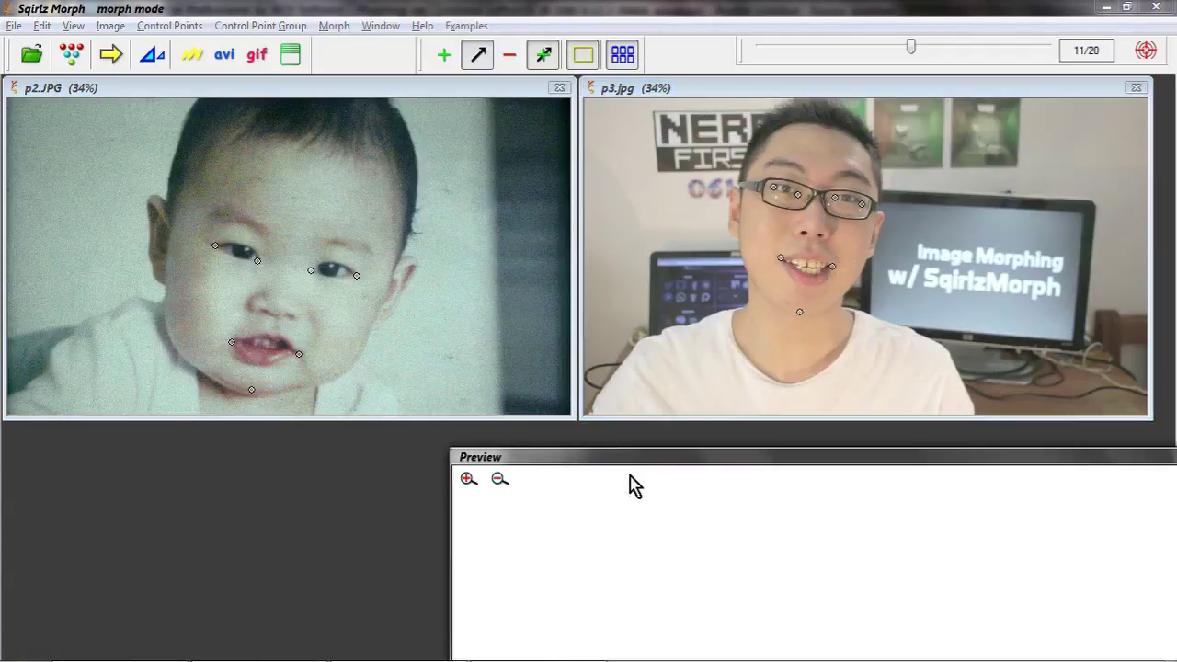
pyautogui.moveTo(644, 464); pyautogui.dragTo(618, 459)
pyautogui.click(383, 337)
pyautogui.click(668, 337)
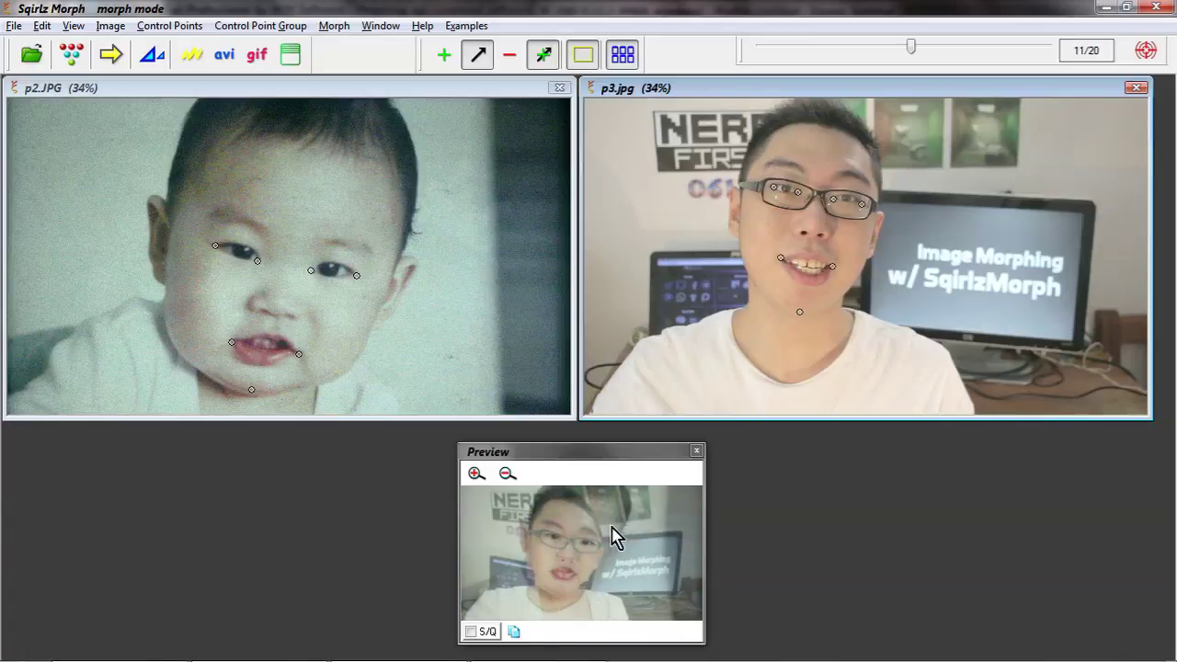
# Add control points in p2.JPG at both sides of the nose and at the upper and lower lips
pyautogui.press('a')
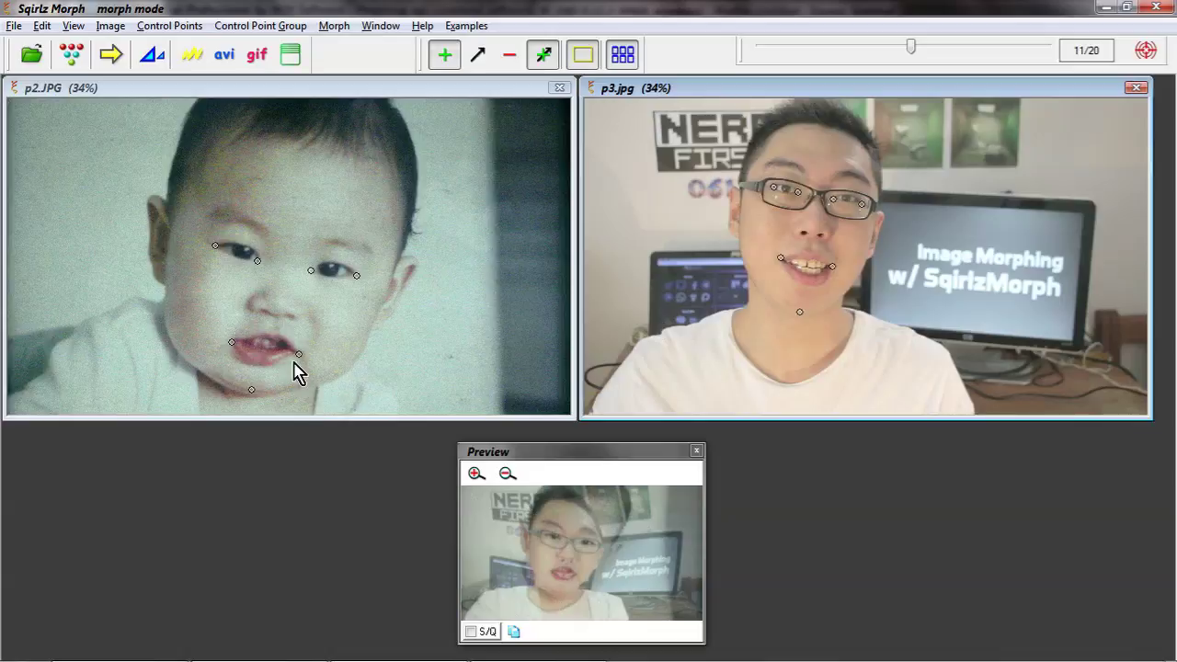
pyautogui.click(248, 302)
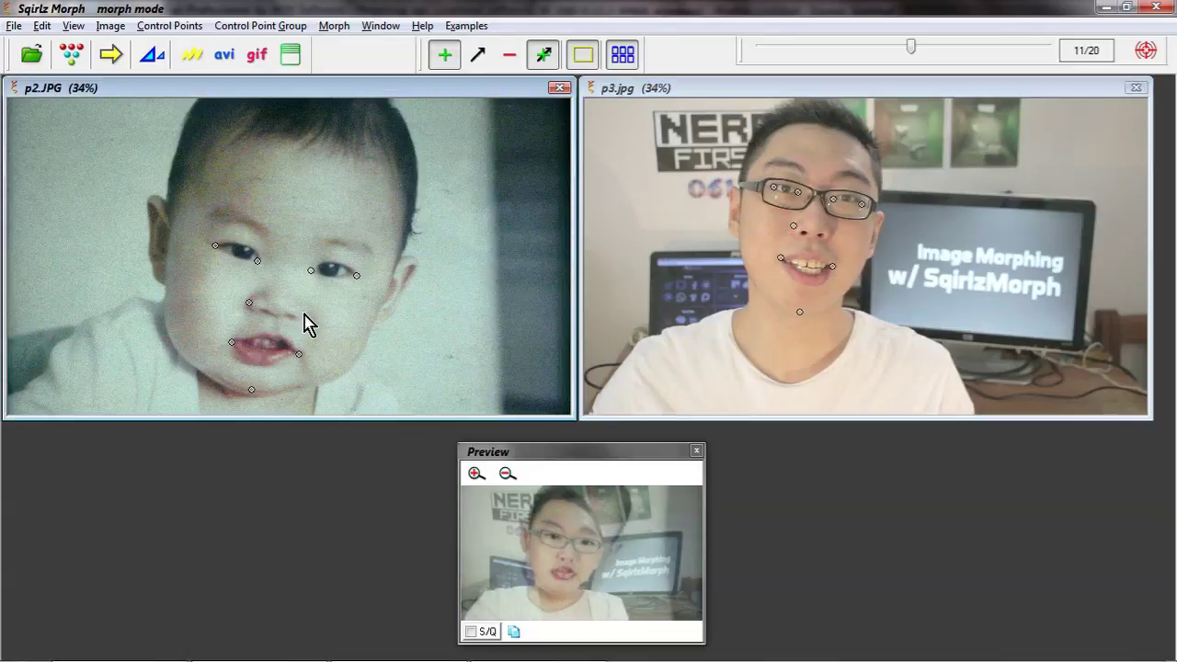
pyautogui.click(261, 365)
# Align the matching nose and lip points in p3.jpg with the adult's nostrils and lips
pyautogui.press('m')
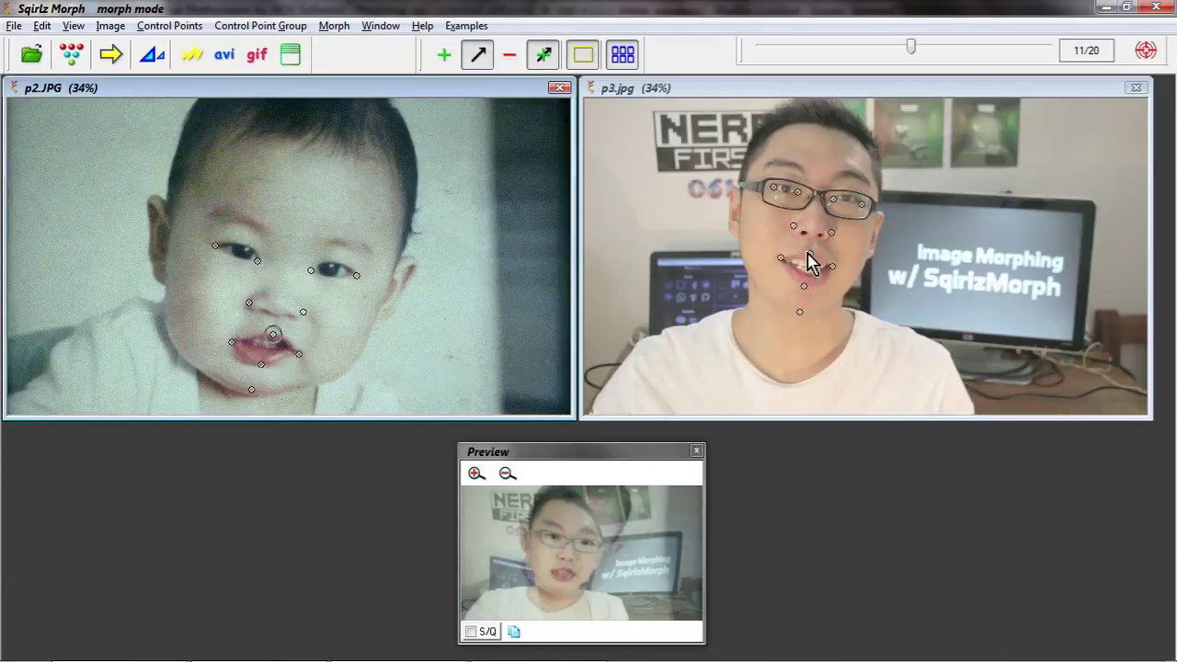
pyautogui.click(793, 228)
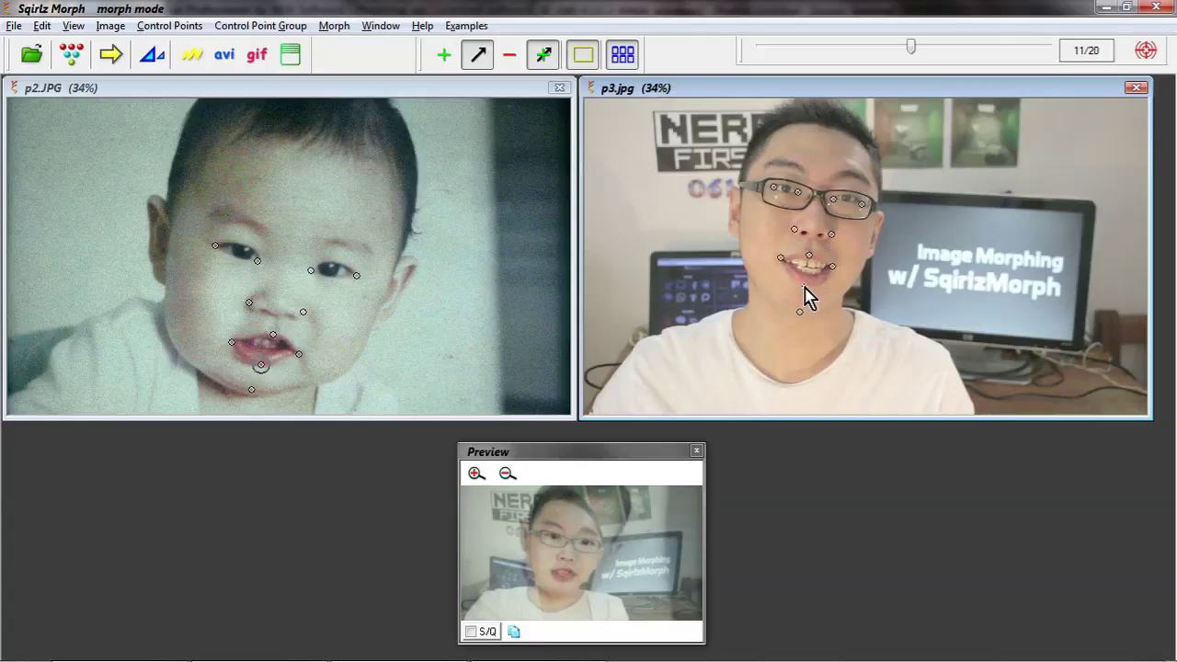
pyautogui.moveTo(570, 451); pyautogui.dragTo(567, 444)
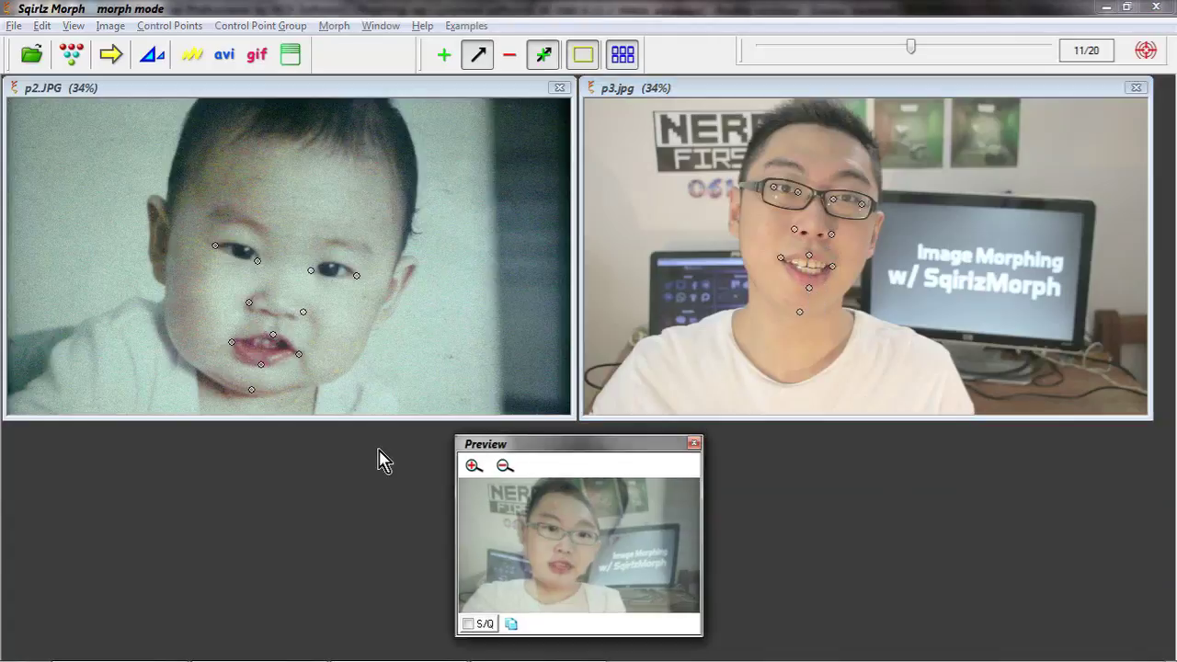
# Add four control points in p2.JPG at the inner and outer ends of both eyebrows
pyautogui.press('a')
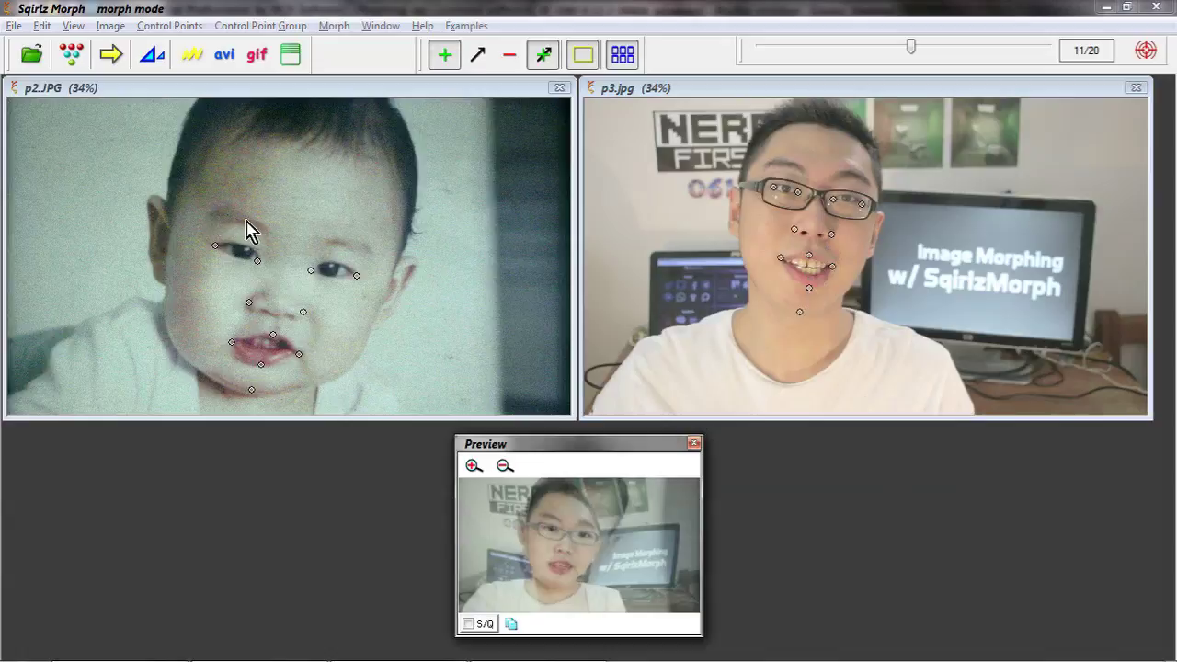
pyautogui.click(216, 217)
pyautogui.click(265, 233)
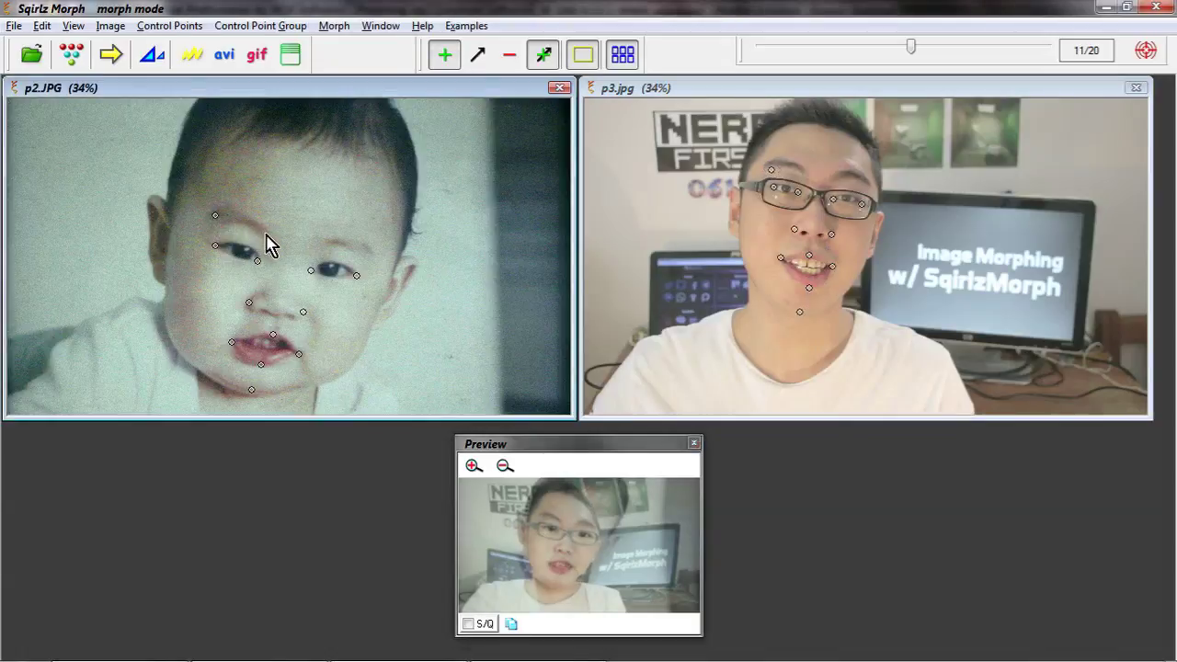
pyautogui.click(323, 242)
pyautogui.click(371, 250)
# Move the four matching eyebrow points in p3.jpg onto the ends of the adult's eyebrows
pyautogui.press('m')
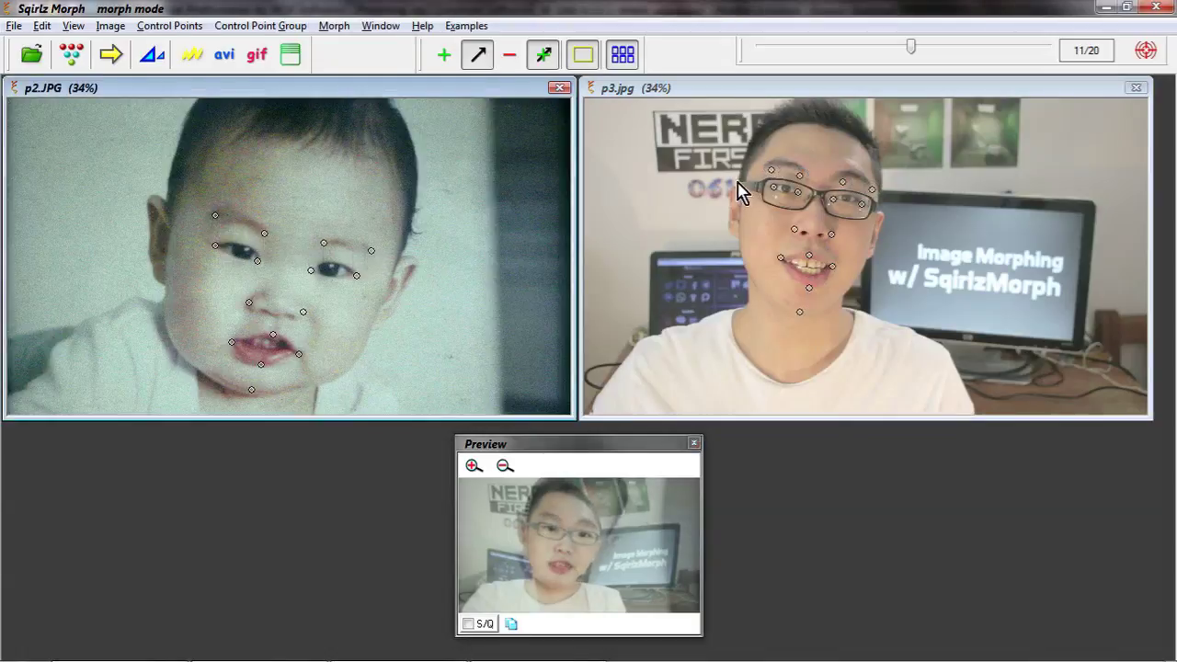
pyautogui.moveTo(771, 169); pyautogui.dragTo(801, 168)
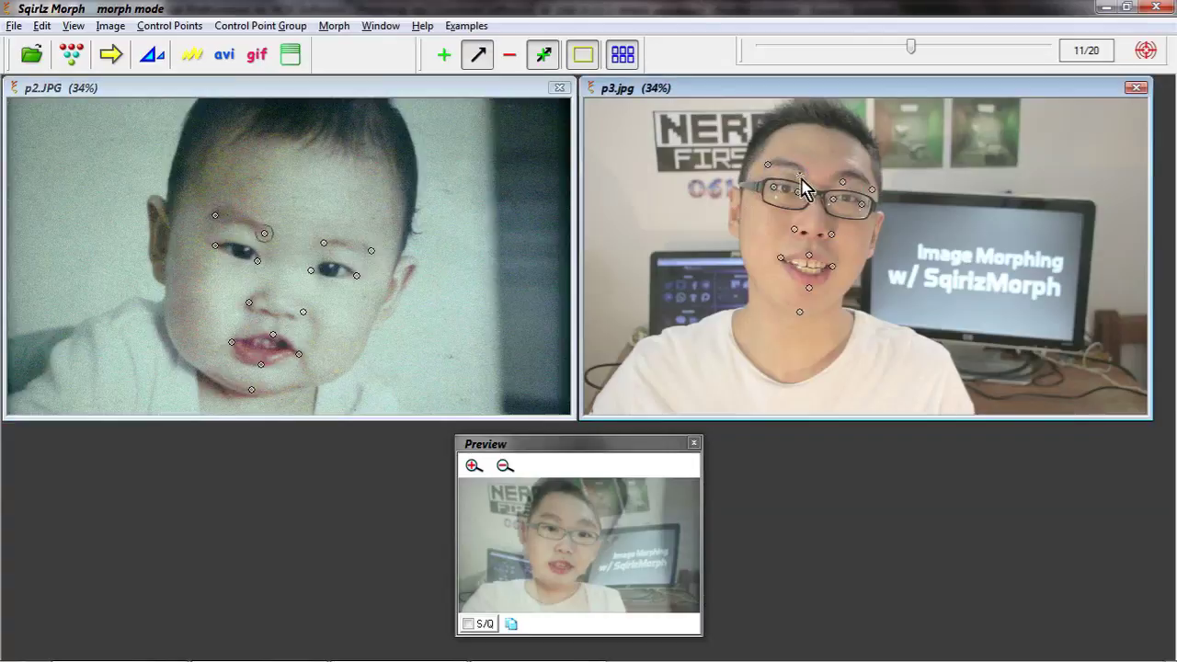
pyautogui.click(842, 181)
pyautogui.moveTo(871, 189); pyautogui.dragTo(869, 183)
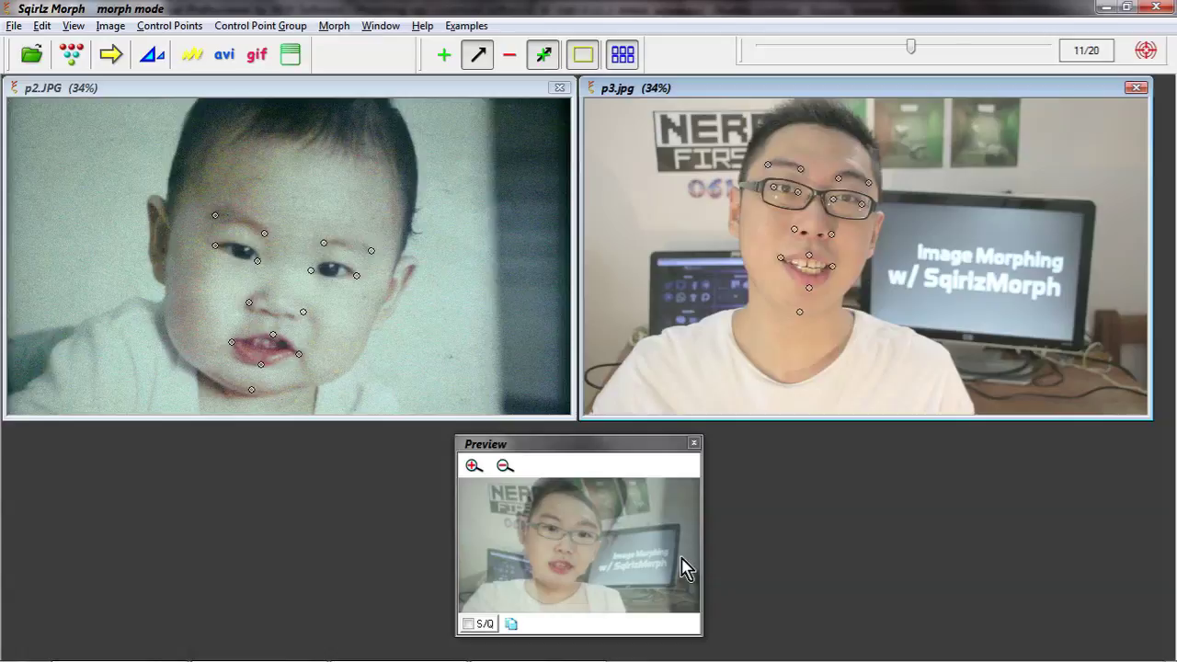
# Add control points in p2.JPG at the upper and lower edges of the baby's eye nearest the picture's left side
pyautogui.press('a')
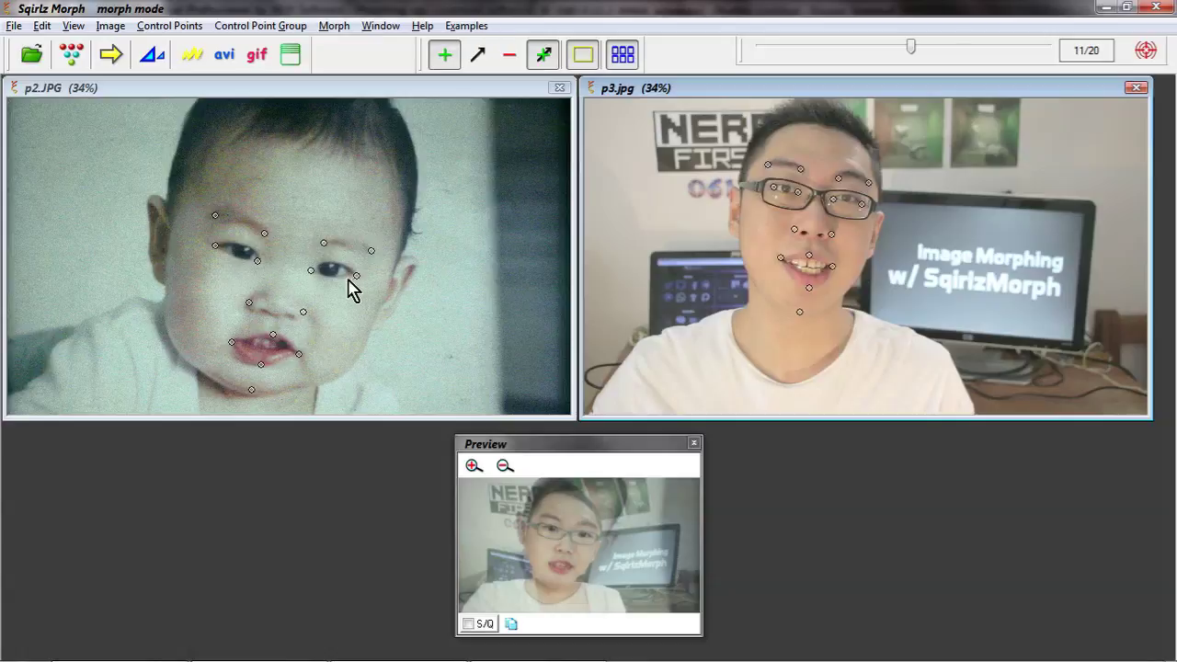
pyautogui.click(246, 247)
pyautogui.click(242, 256)
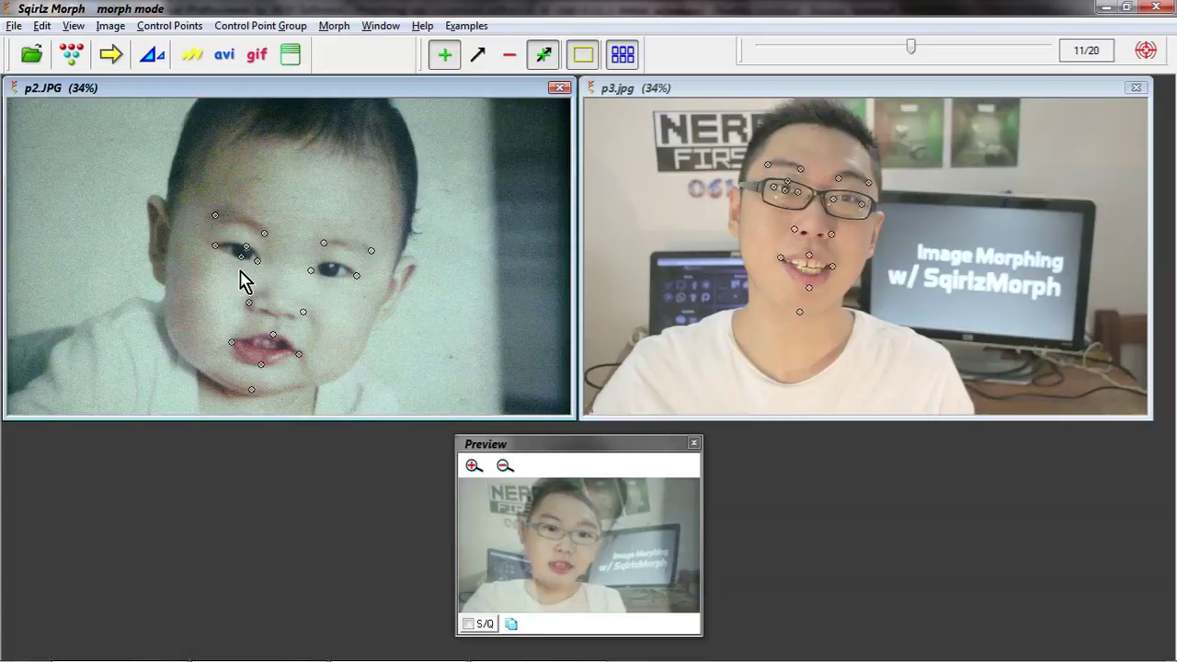
# Match the upper and lower eye points in p3.jpg to the adult's eye, and mark the other eye's pupil with a point
pyautogui.press('m')
pyautogui.click(788, 192)
pyautogui.click(788, 185)
pyautogui.moveTo(788, 185); pyautogui.dragTo(786, 193)
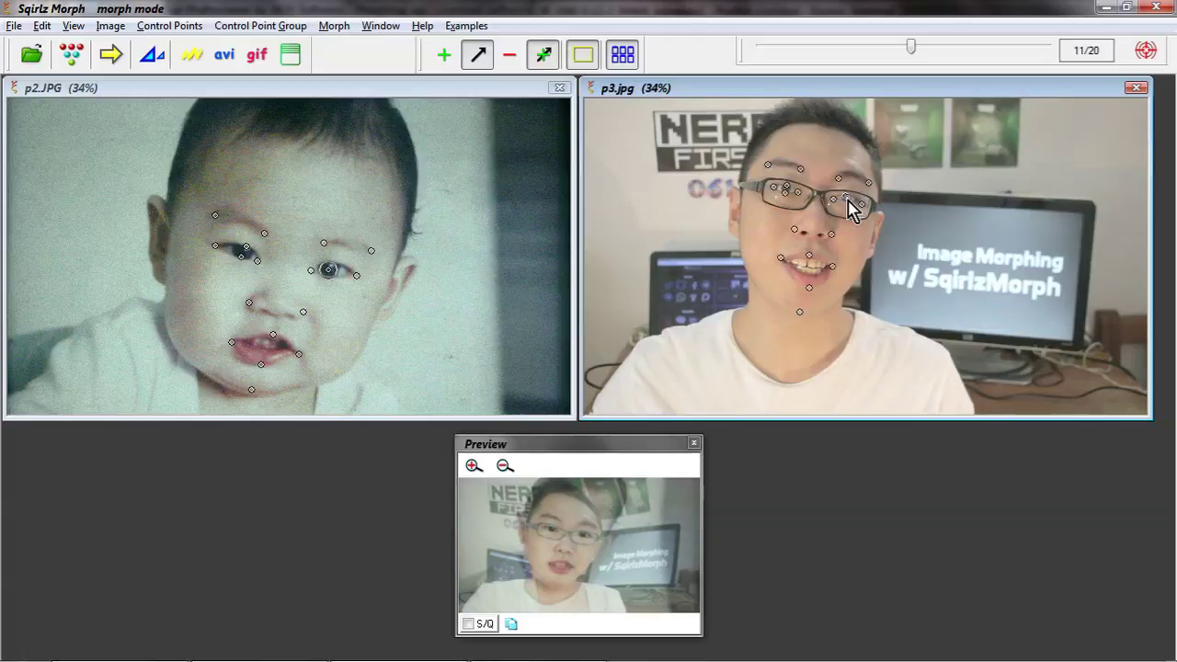
# Add control points in p2.JPG at the tops of both ears
pyautogui.press('a')
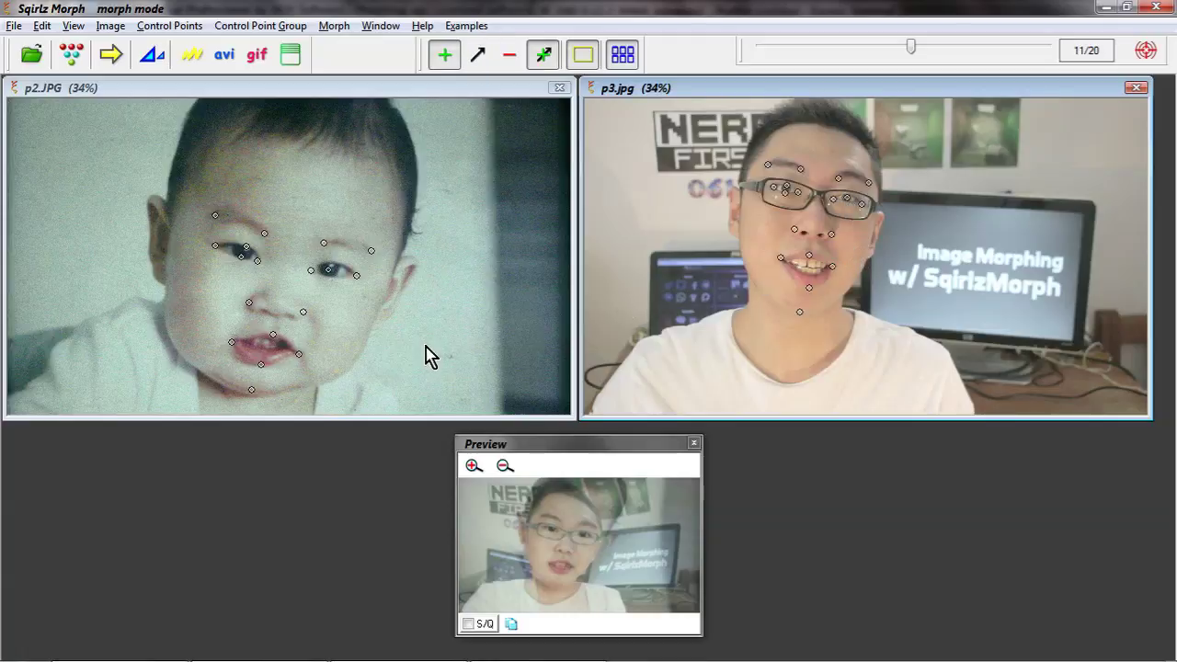
pyautogui.click(151, 197)
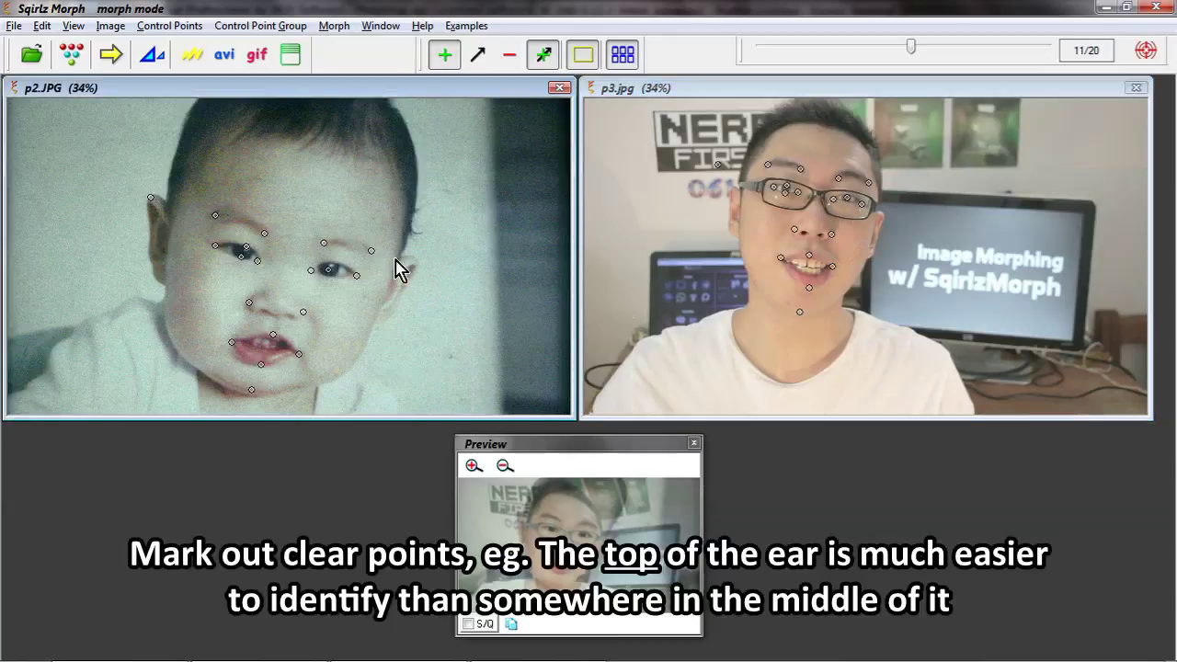
pyautogui.click(411, 261)
# Move the two matching ear points in p3.jpg onto the tops of the adult's ears
pyautogui.press('m')
pyautogui.click(726, 182)
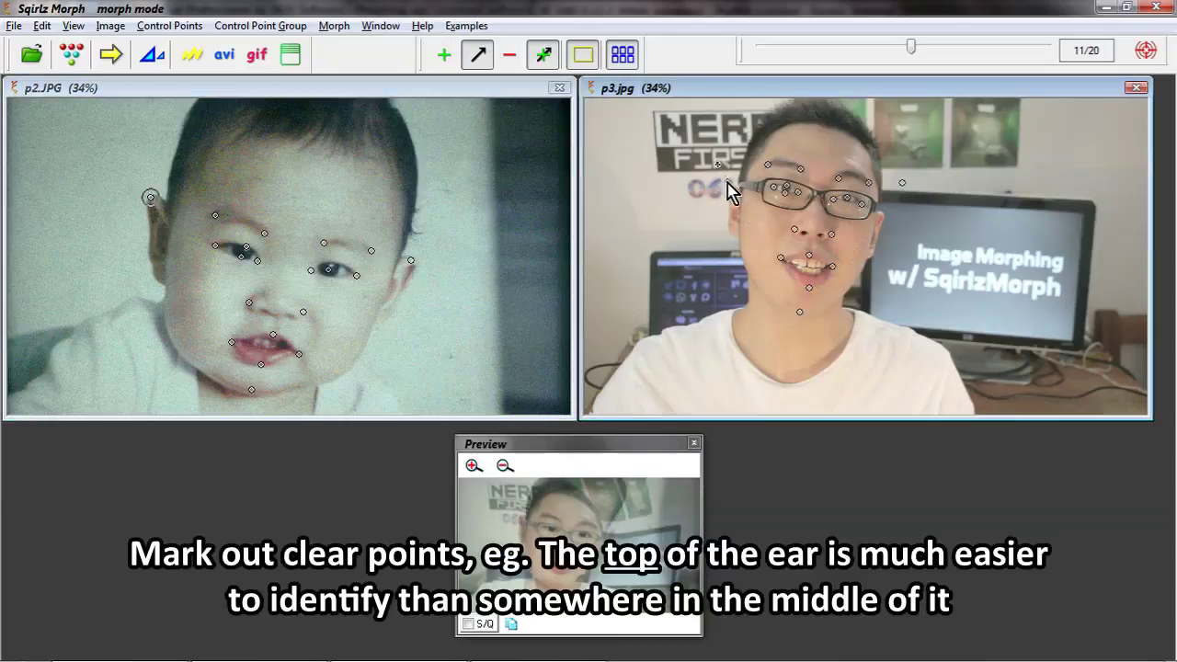
pyautogui.click(901, 183)
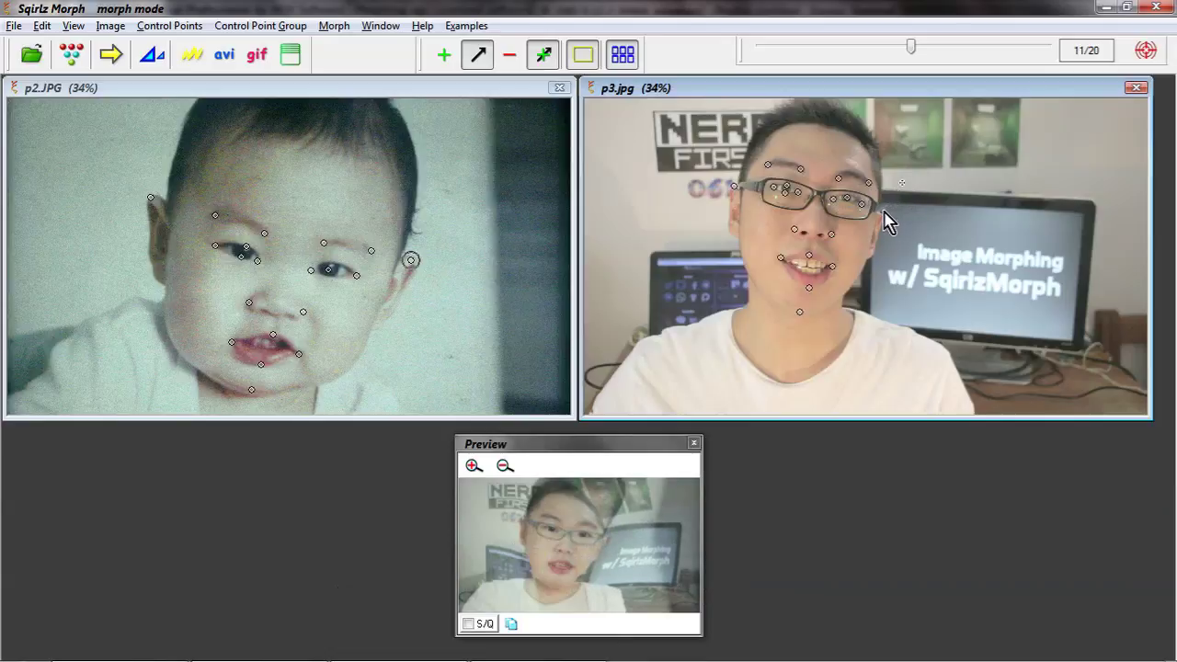
pyautogui.click(883, 213)
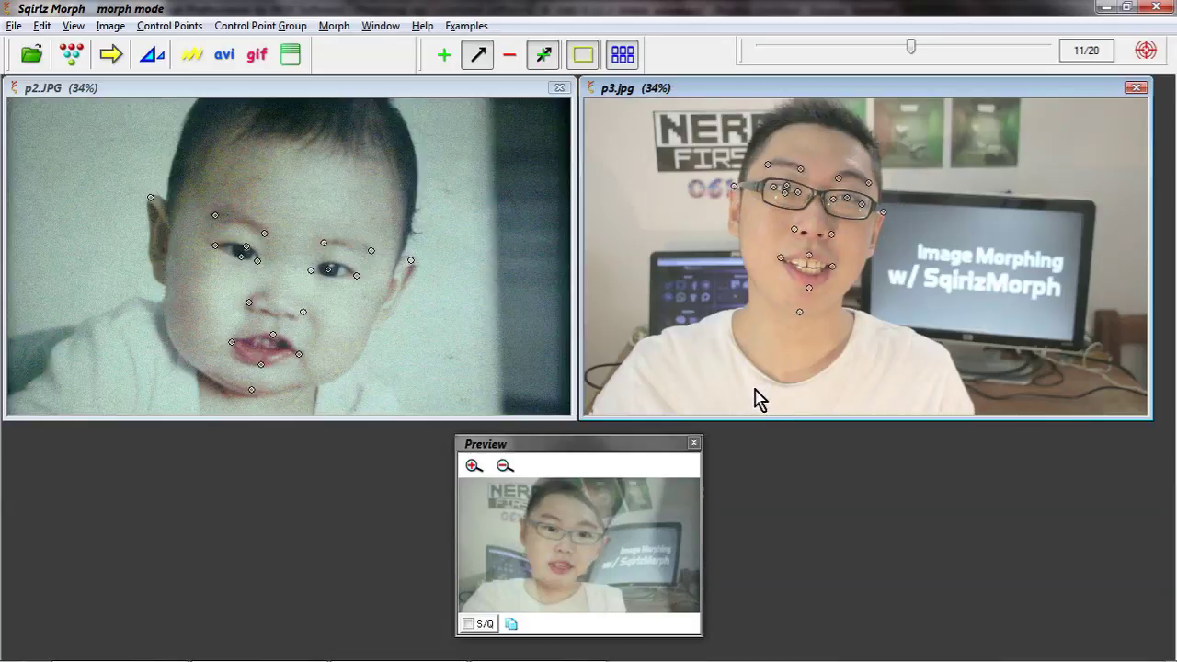
# Add control points in p2.JPG on both sides of the jawline
pyautogui.press('a')
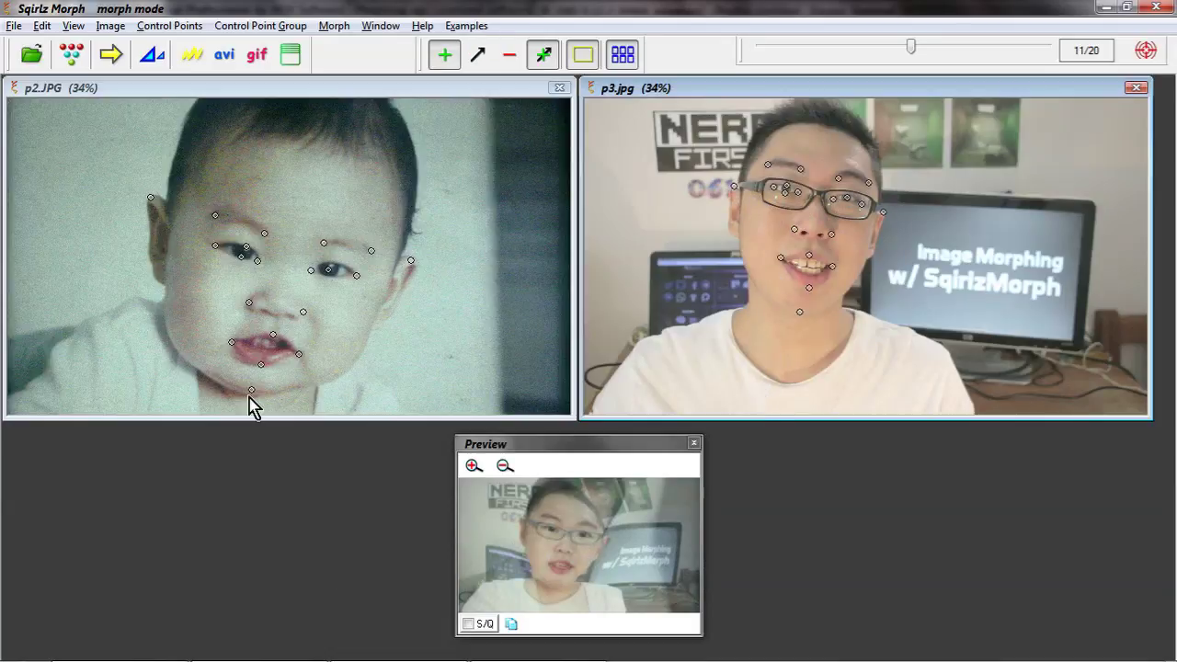
pyautogui.click(250, 389)
pyautogui.click(164, 318)
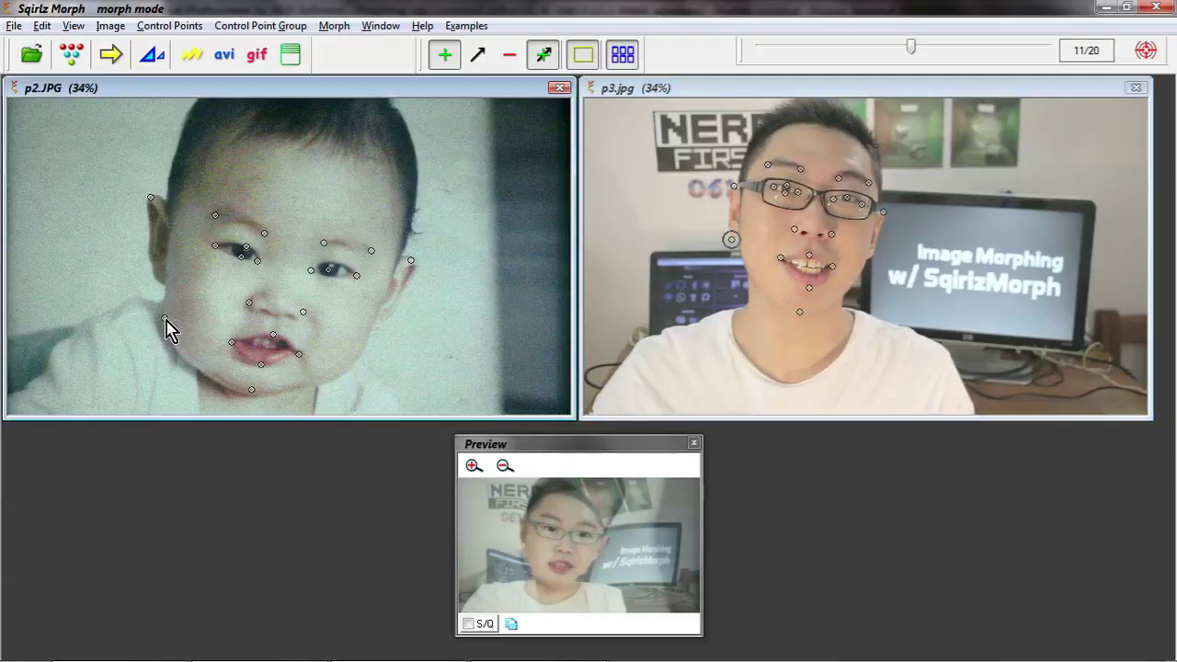
pyautogui.click(353, 364)
# Move the two matching jaw points in p3.jpg onto the adult's jawline, and switch back to adding points
pyautogui.press('m')
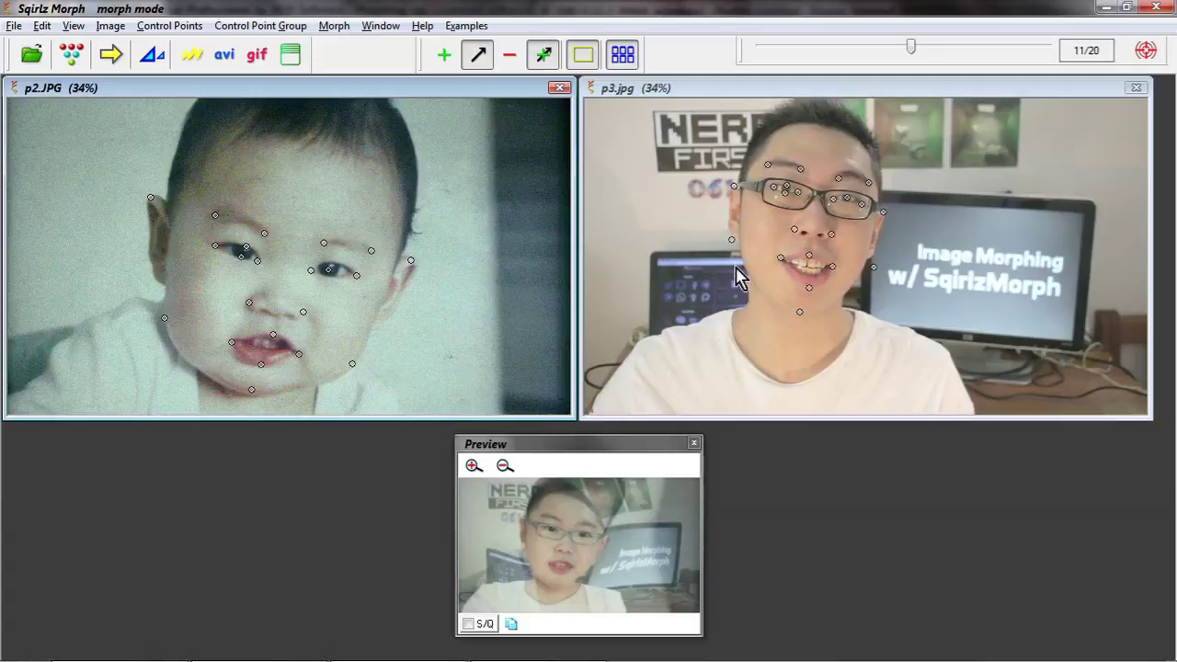
pyautogui.click(732, 241)
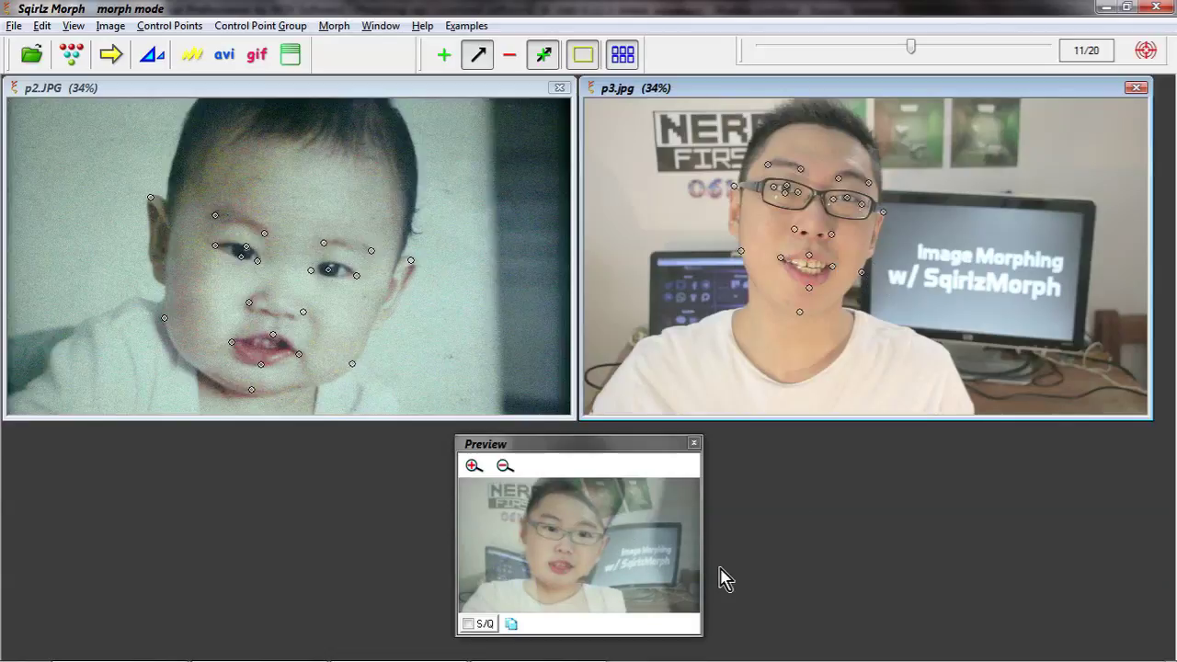
pyautogui.press('a')
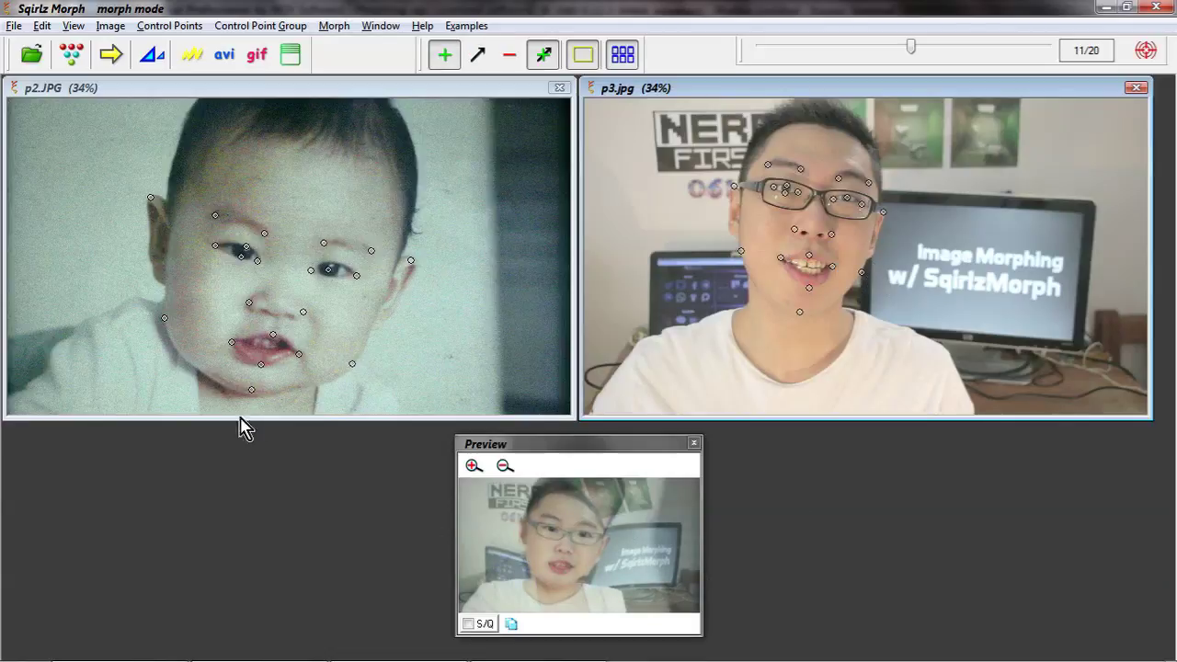
# Add control points in p2.JPG on the lower jaw at both sides of the chin, and align the matching points in p3.jpg
pyautogui.click(193, 367)
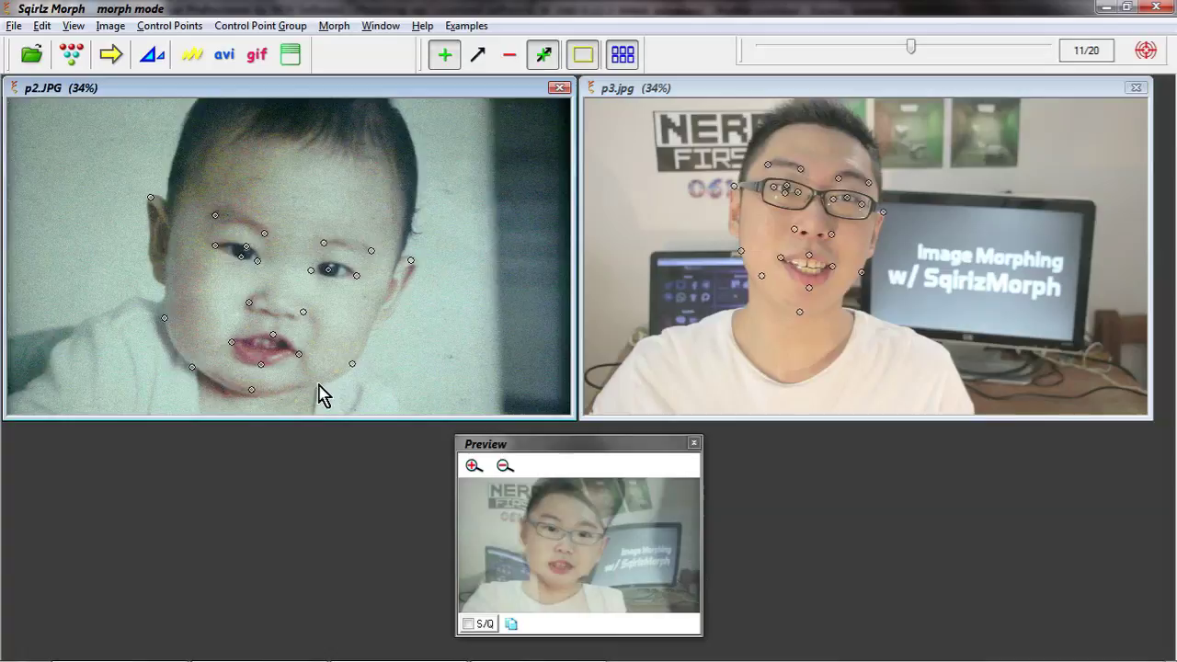
pyautogui.press('m')
pyautogui.click(762, 277)
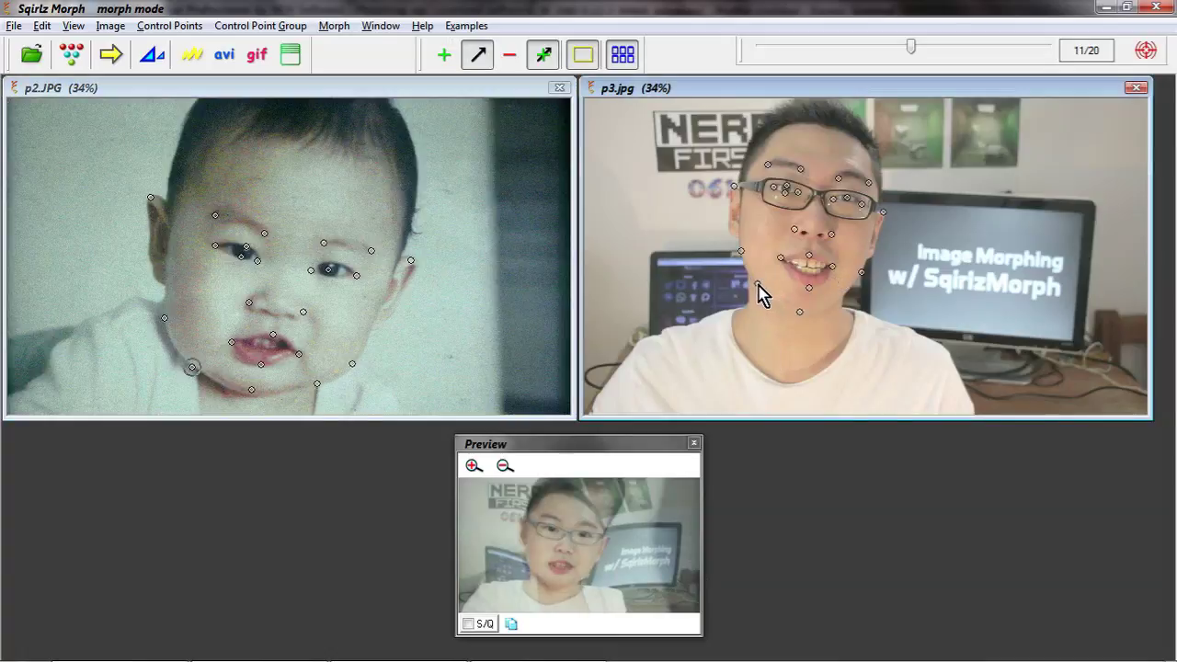
pyautogui.moveTo(759, 284); pyautogui.dragTo(841, 283)
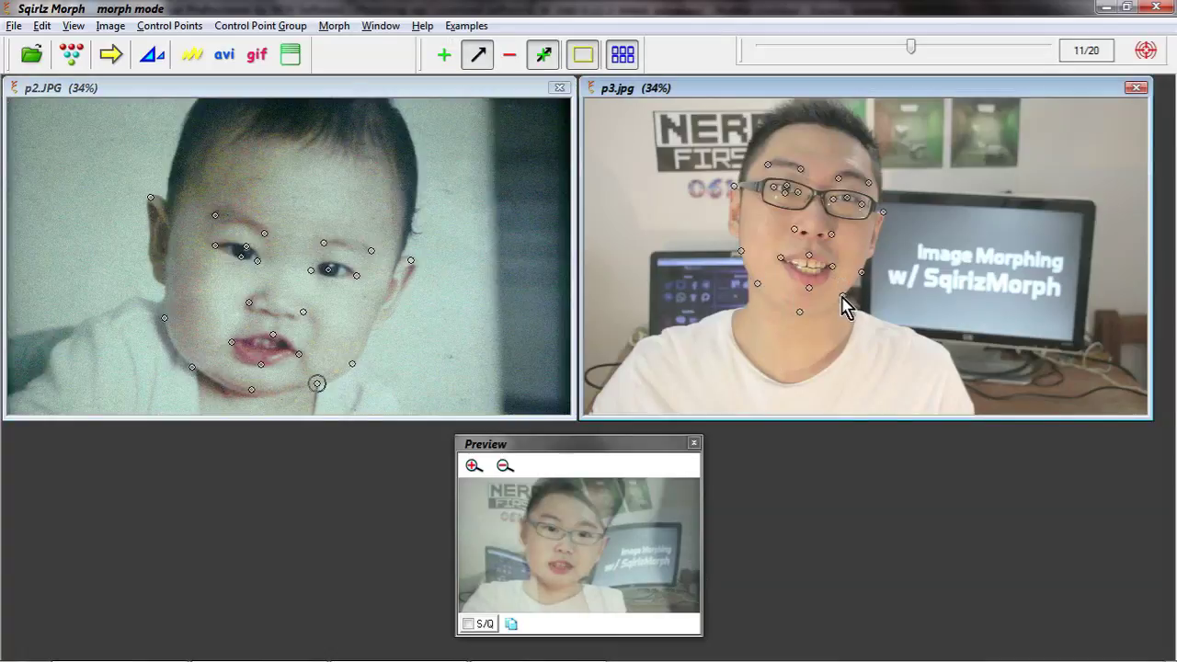
pyautogui.click(757, 284)
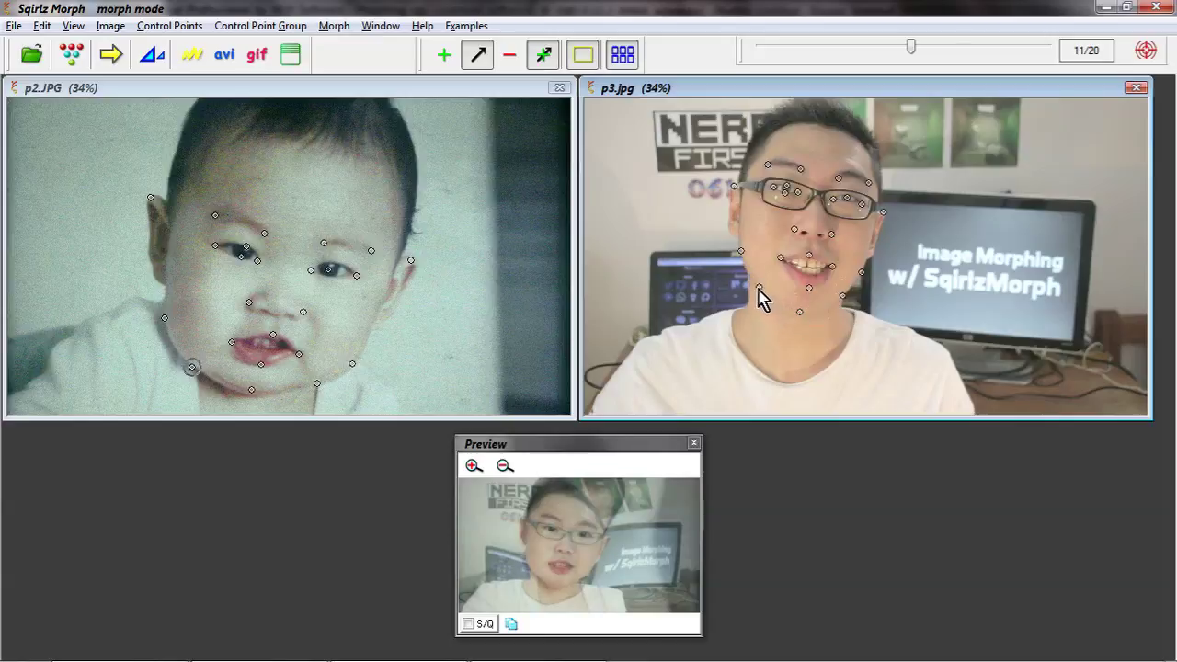
# Scrub the morph between frames 11 and 12 to check the blended face in the preview, ending on frame 11
pyautogui.moveTo(634, 443); pyautogui.dragTo(622, 443)
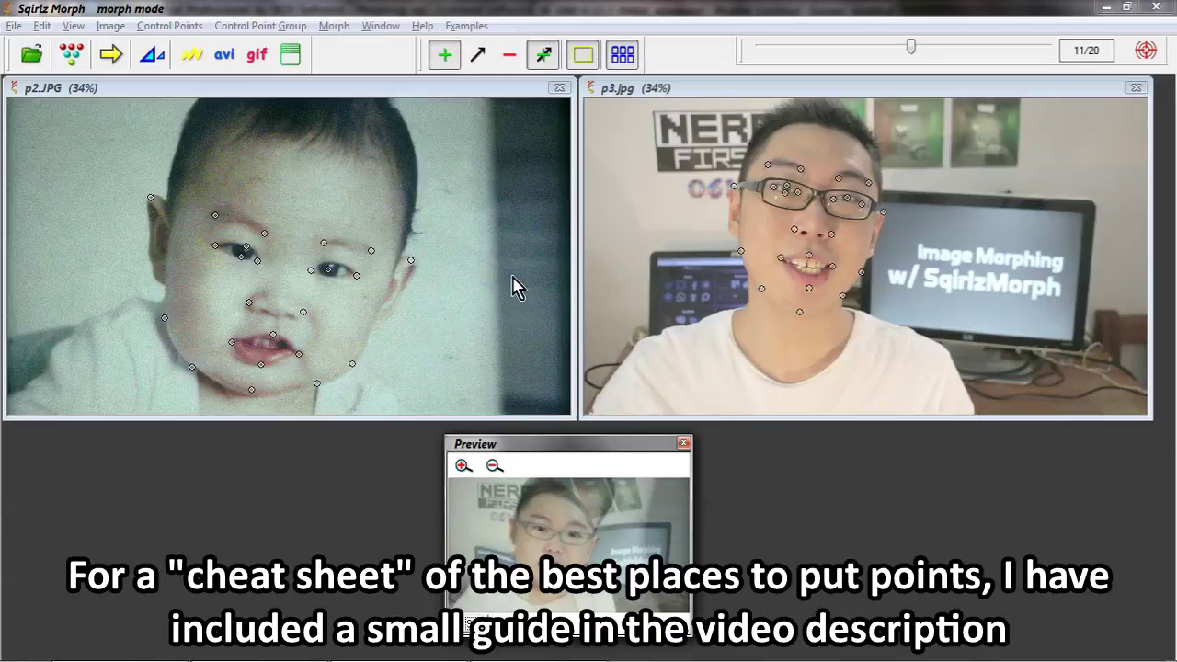
pyautogui.press('Escape')
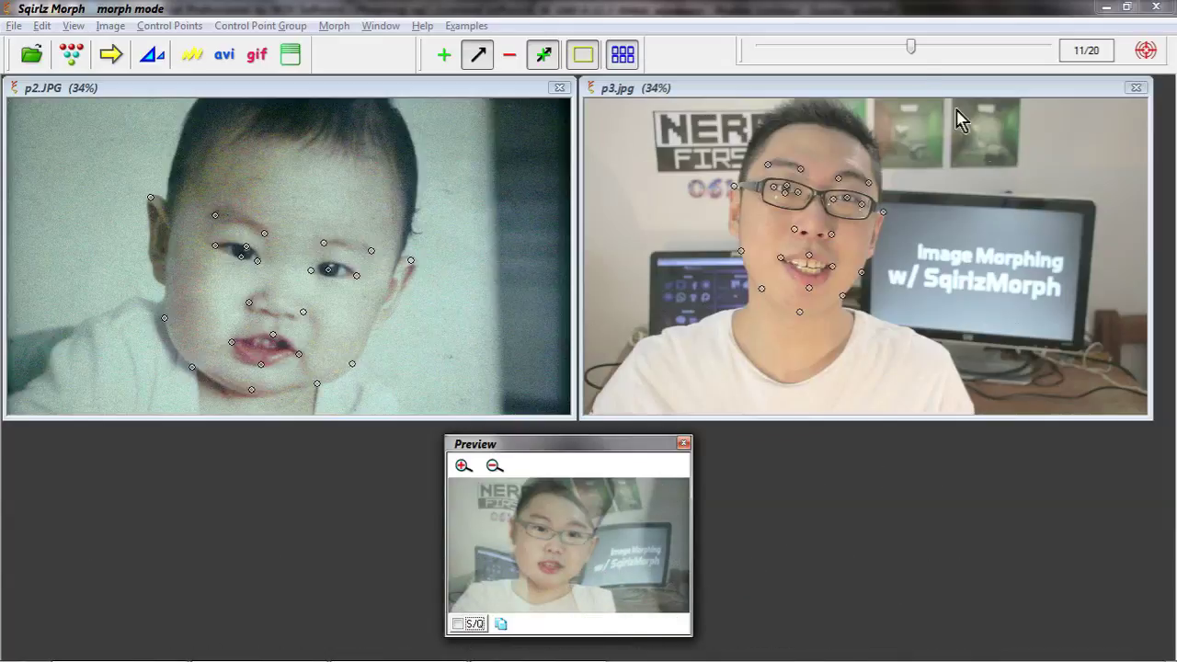
pyautogui.moveTo(909, 46); pyautogui.dragTo(967, 53)
pyautogui.scroll(1, 997, 55)
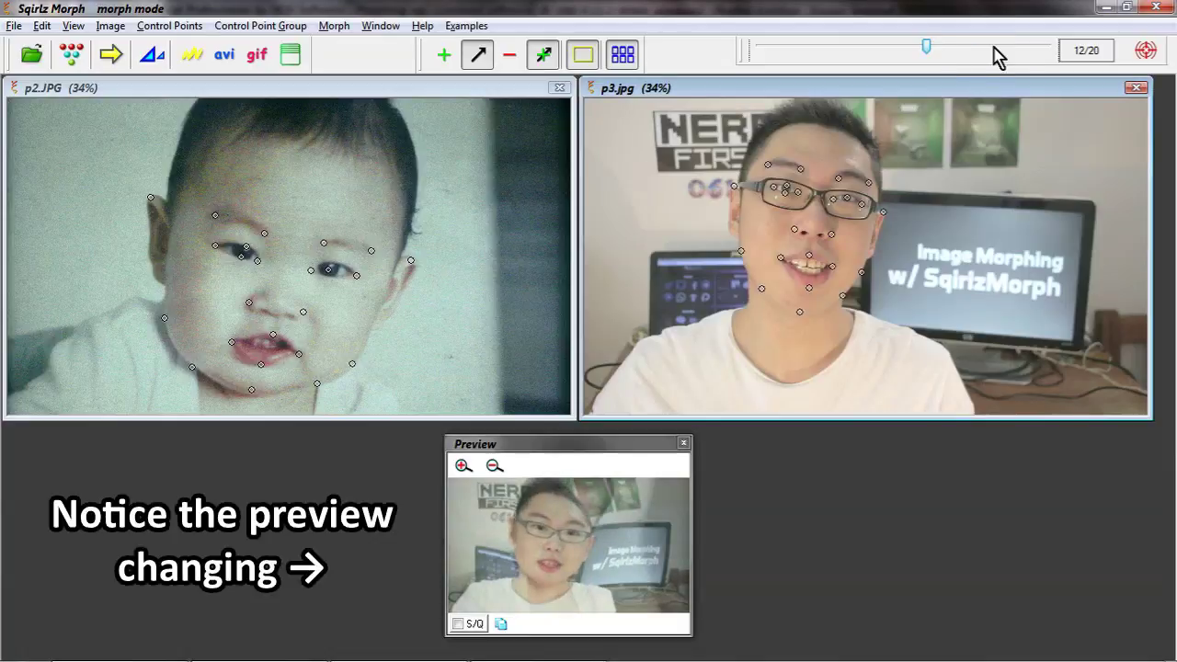
pyautogui.moveTo(929, 48); pyautogui.dragTo(910, 48)
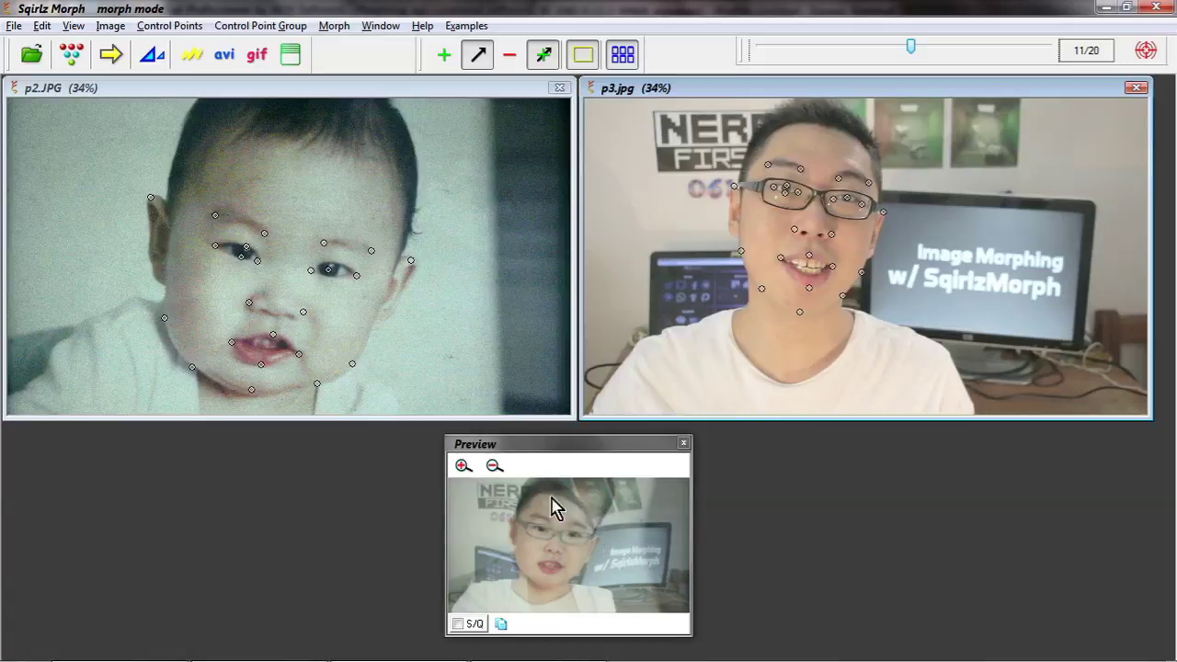
# Add three control points in p2.JPG along the baby's hairline: one at each side and one at the forehead's centre
pyautogui.press('a')
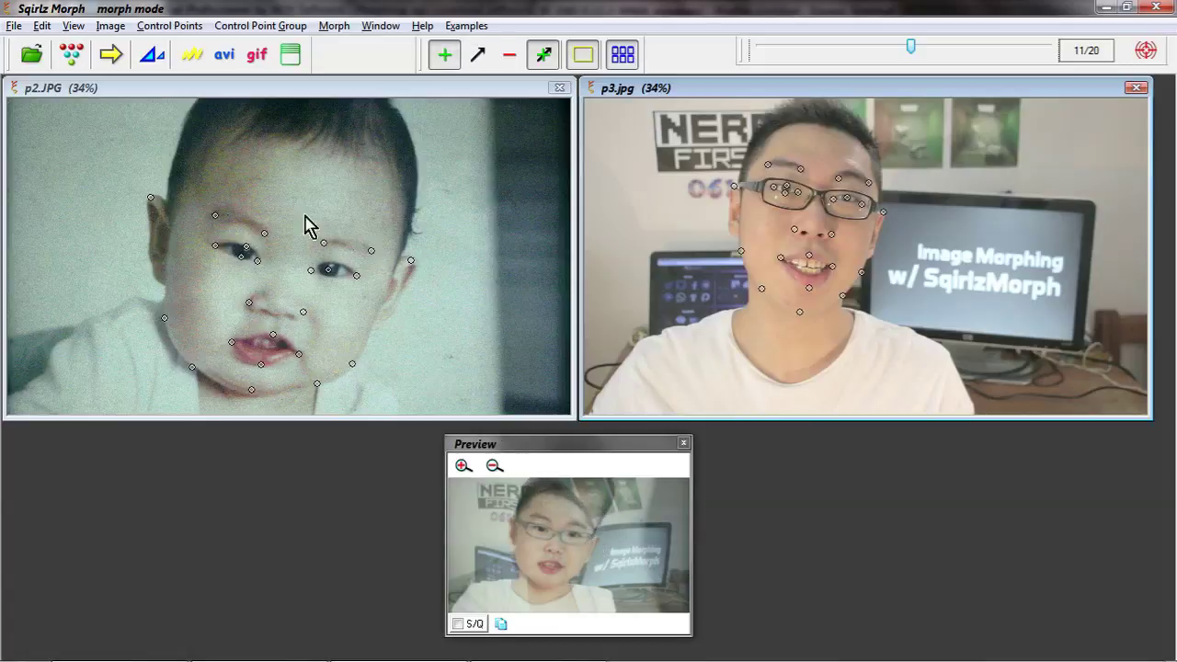
pyautogui.click(207, 146)
pyautogui.click(401, 195)
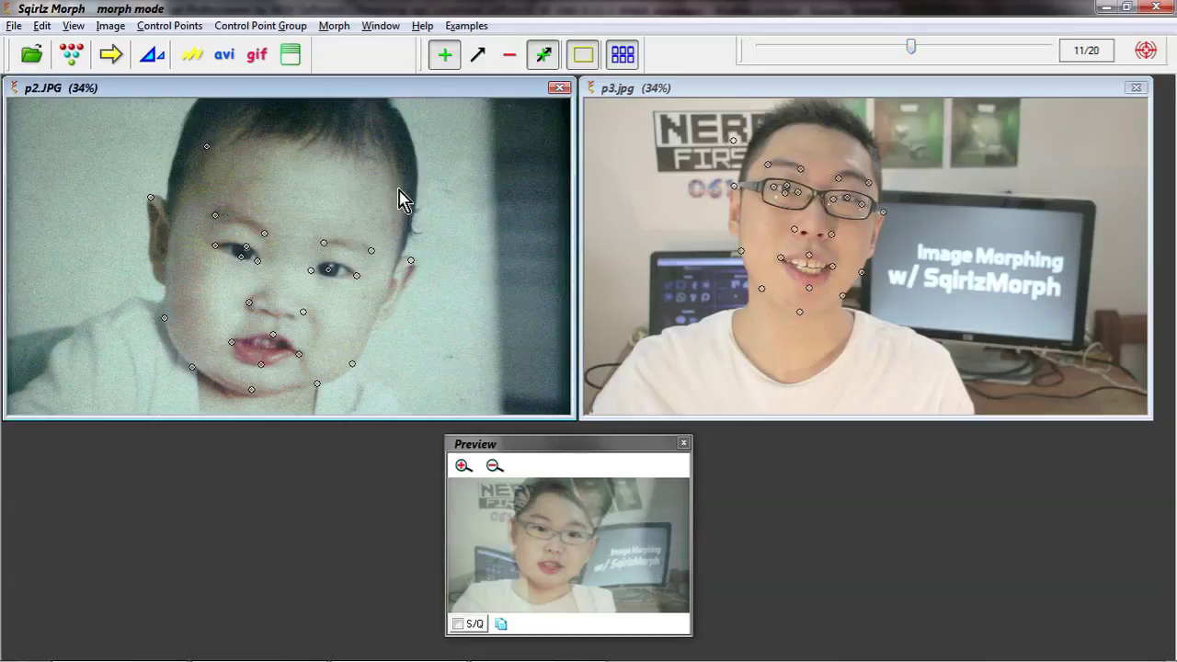
pyautogui.click(311, 139)
# Move the three matching hairline points in p3.jpg onto the sides and centre of the adult's hairline
pyautogui.press('m')
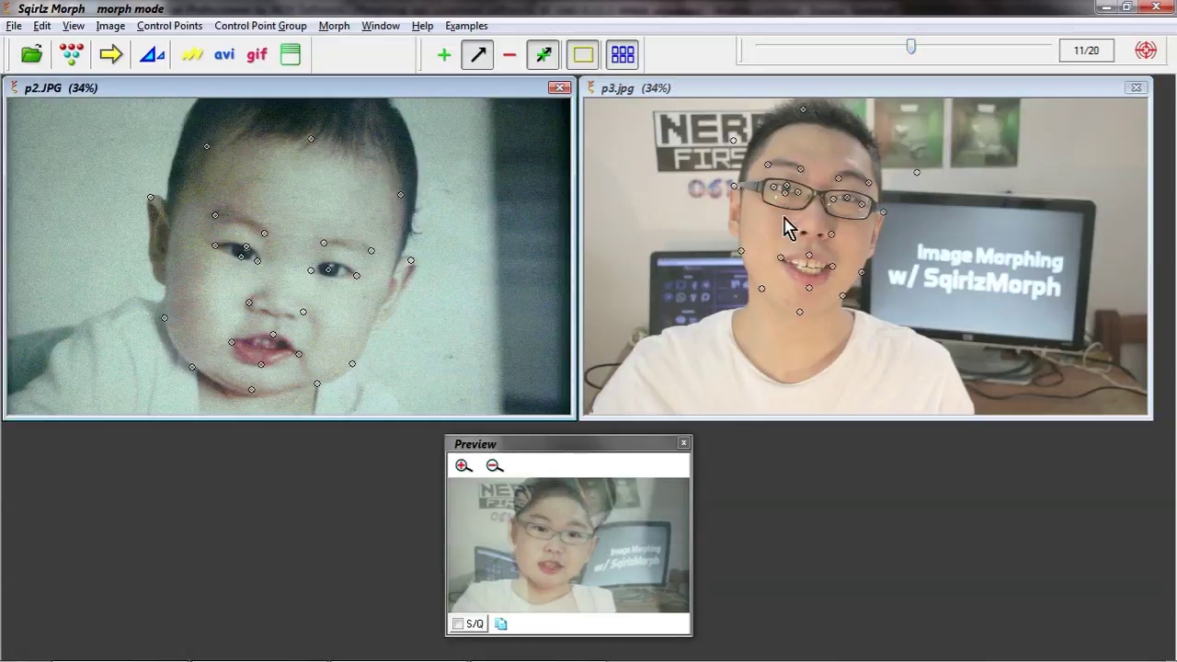
pyautogui.click(732, 141)
pyautogui.click(916, 173)
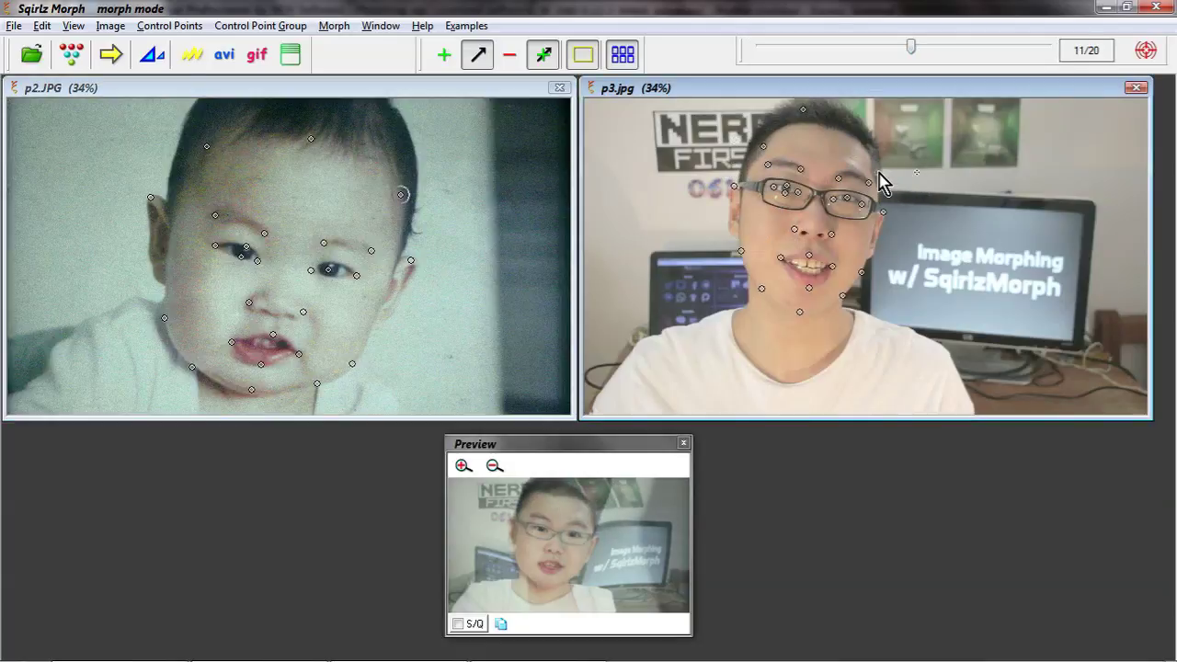
pyautogui.click(804, 112)
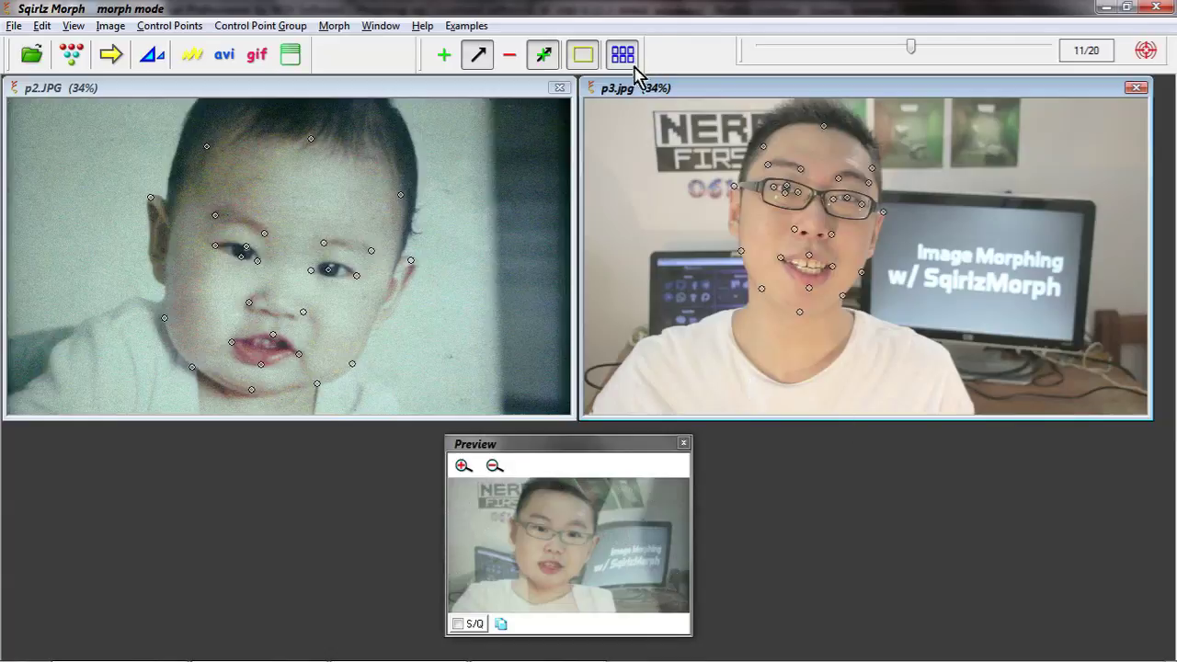
# Toggle the image border option off and on, leaving it on, to compare its effect on the picture edges in the preview
pyautogui.click(586, 64)
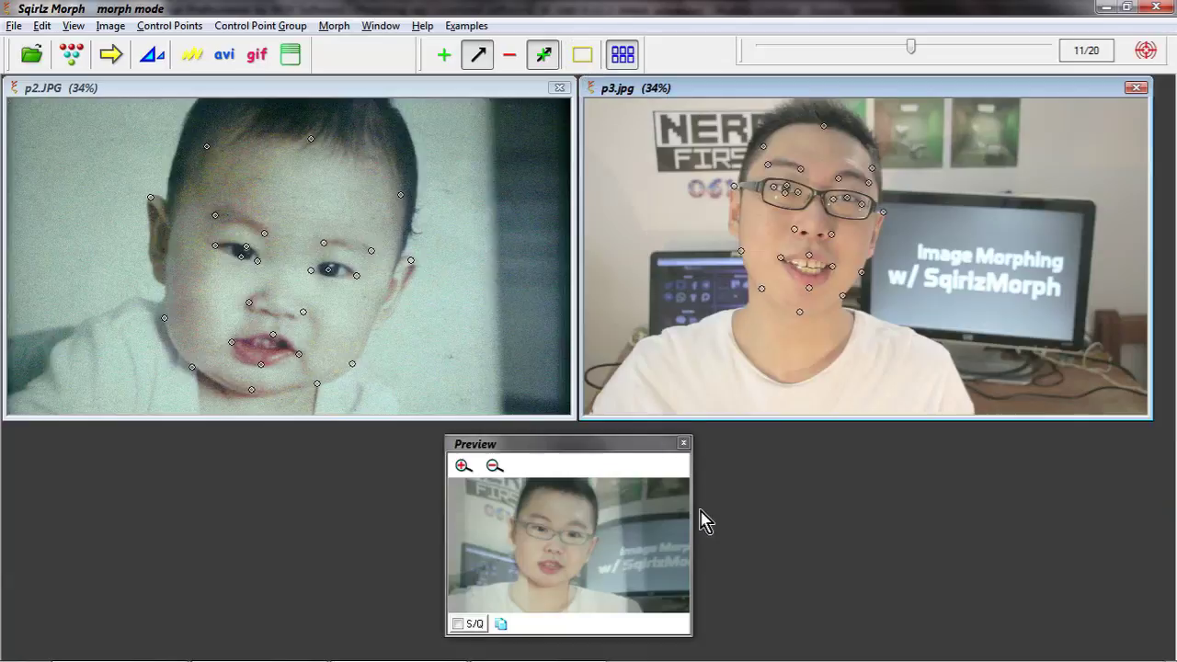
pyautogui.click(582, 60)
pyautogui.click(581, 61)
pyautogui.click(582, 61)
pyautogui.click(582, 61)
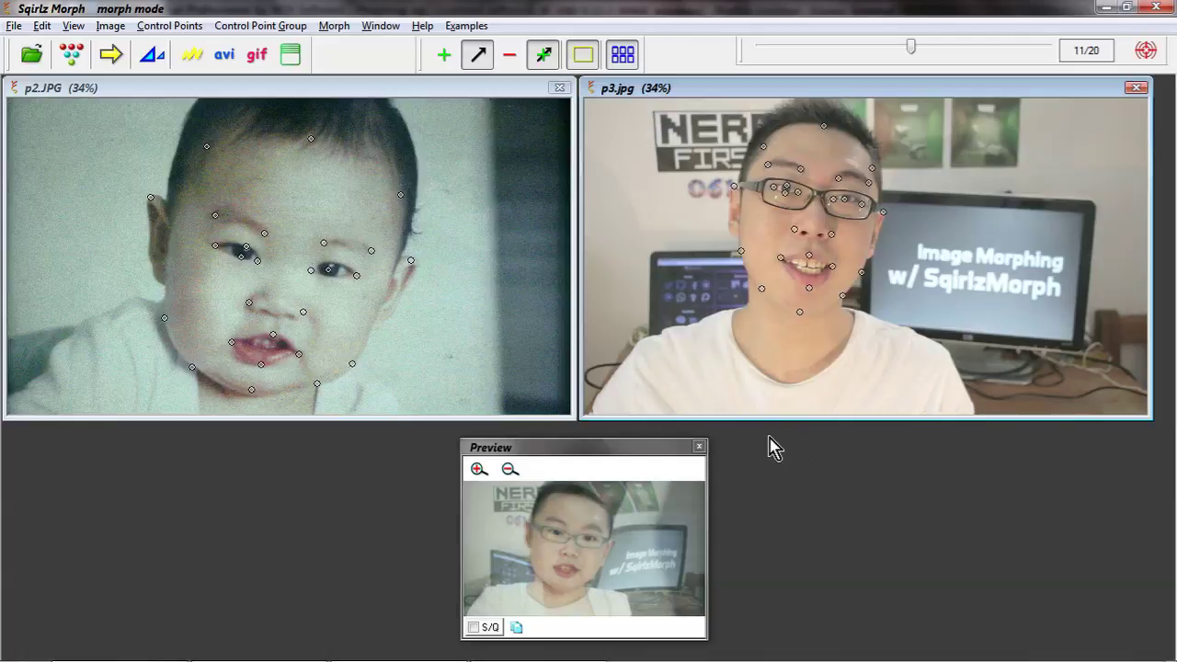
# Run through the morph frames to review the transition in the preview, ending on frame 11
pyautogui.moveTo(880, 46); pyautogui.dragTo(986, 59)
pyautogui.press('Left')
pyautogui.press('Left')
pyautogui.press('Left')
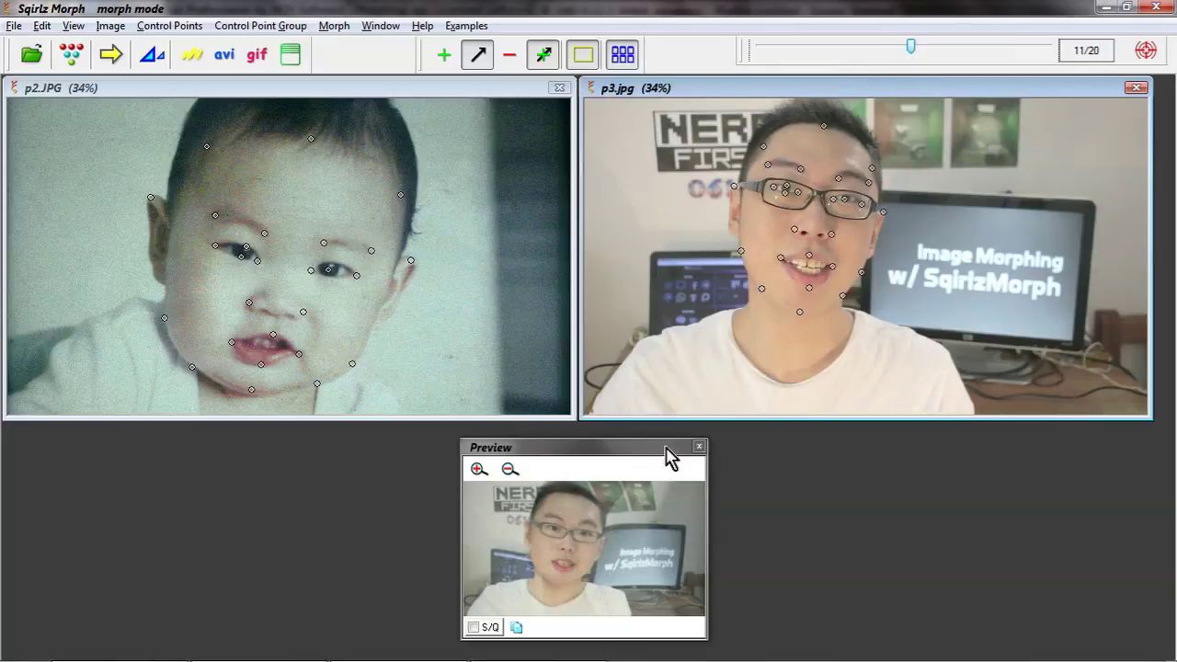
# Copy the current morph frame from the preview into a new image window and look at the options for saving it
pyautogui.moveTo(594, 447); pyautogui.dragTo(603, 290)
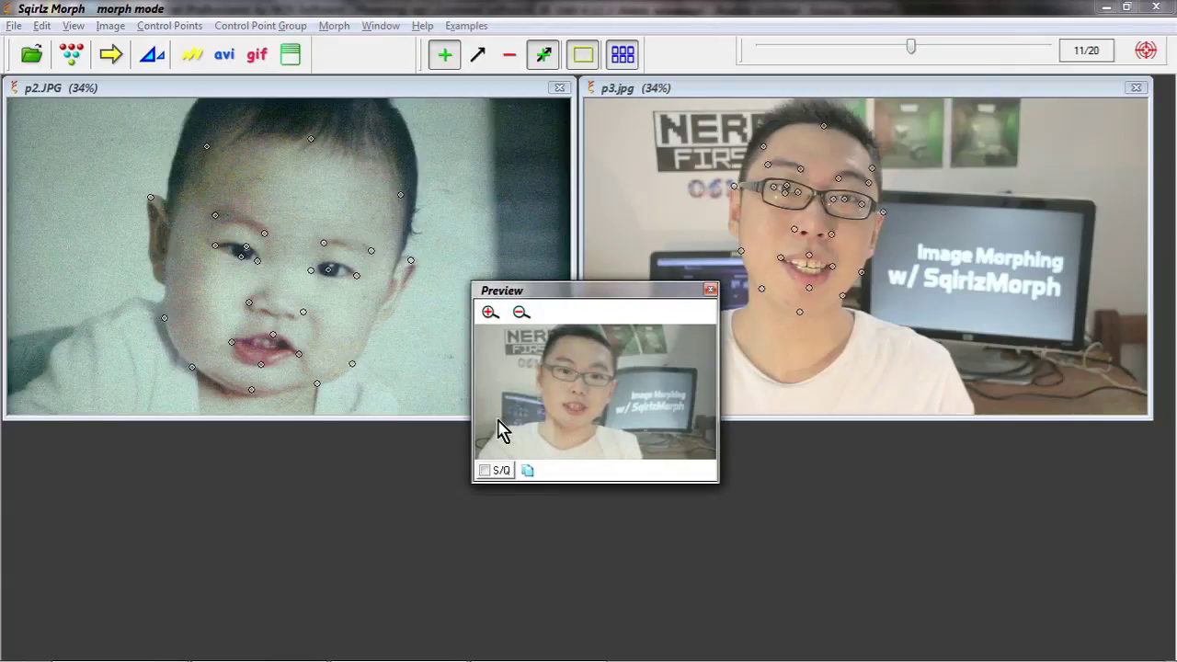
pyautogui.click(526, 472)
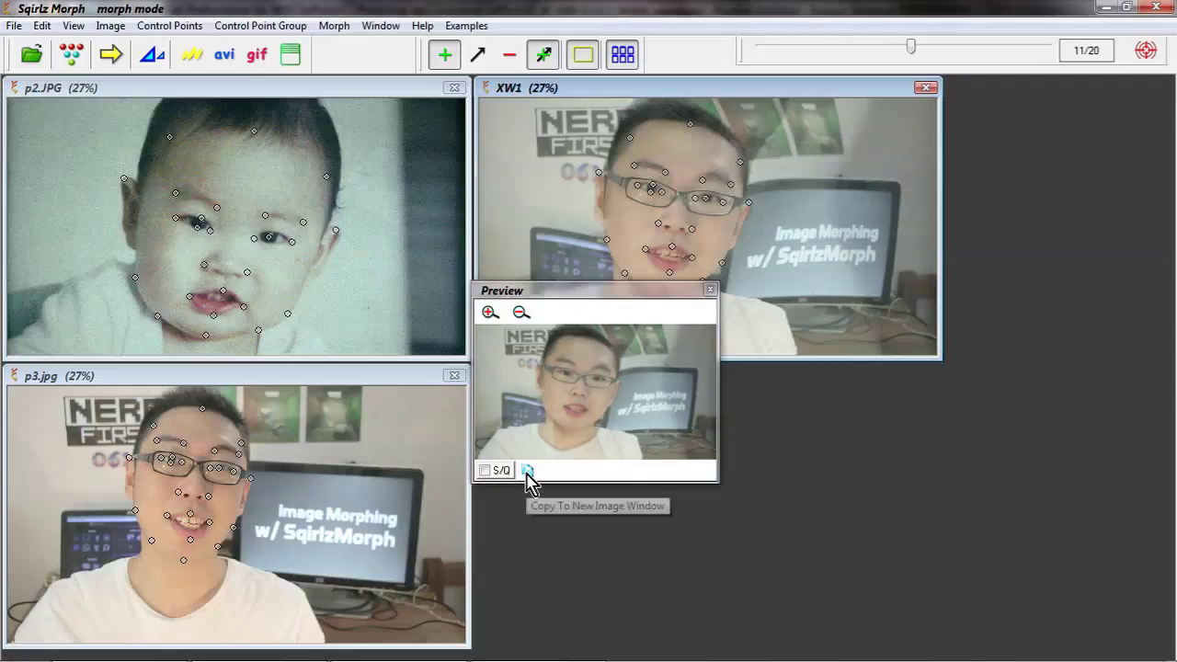
pyautogui.click(568, 343)
pyautogui.moveTo(589, 291); pyautogui.dragTo(648, 520)
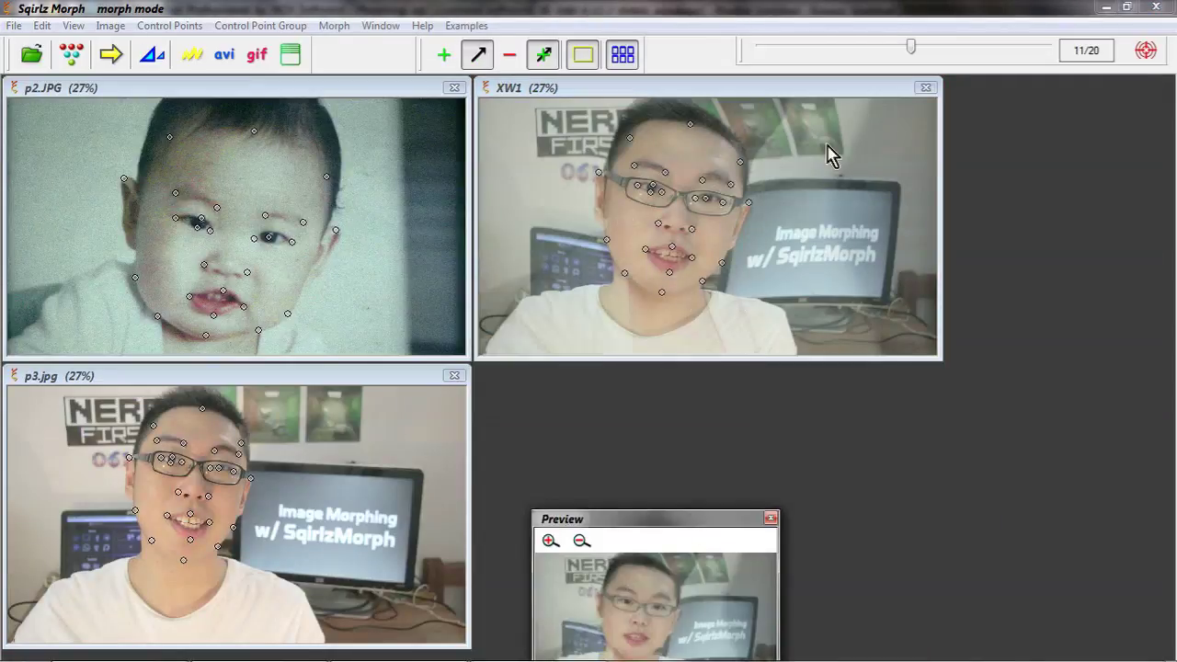
pyautogui.click(563, 89)
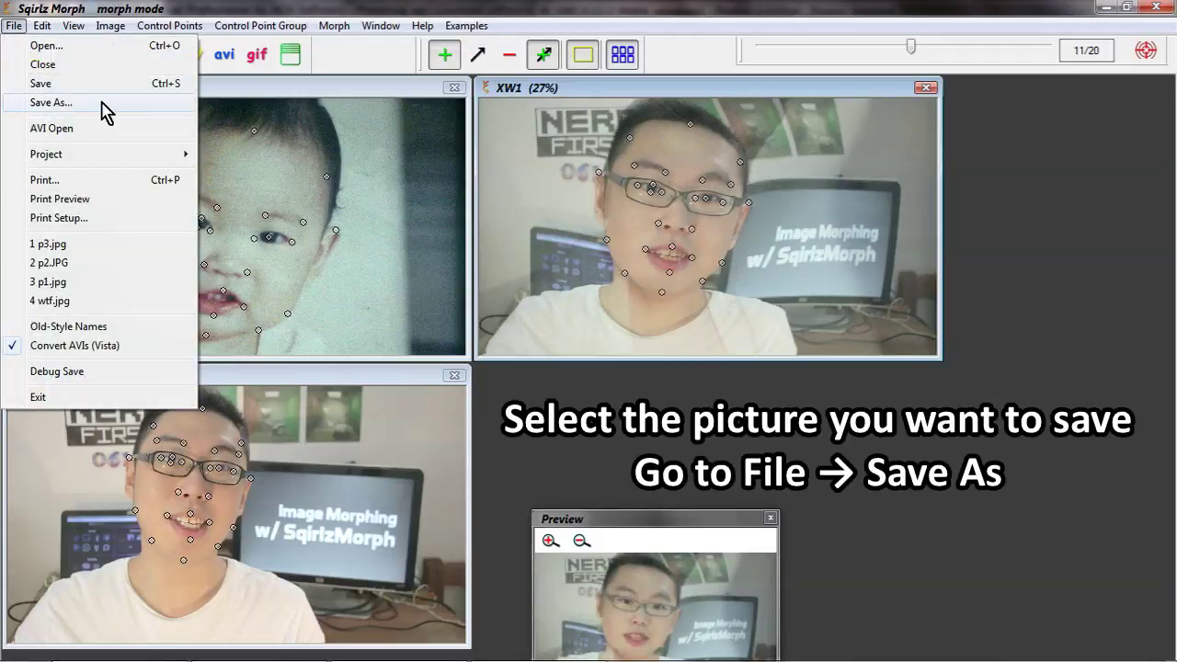
pyautogui.click(714, 426)
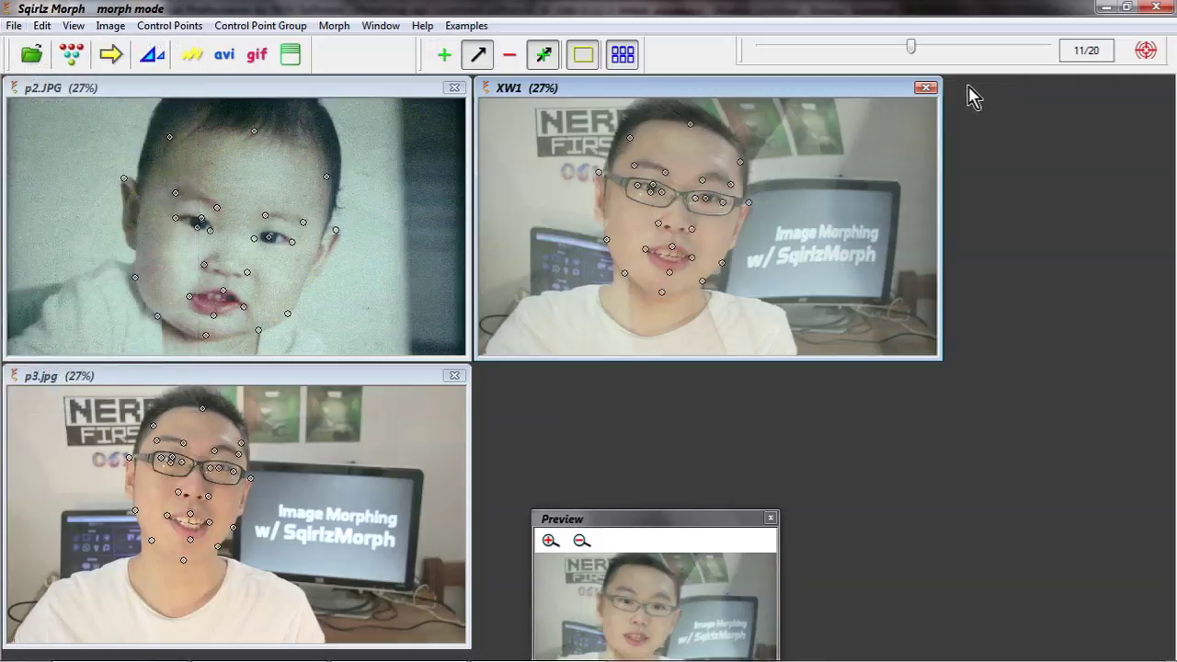
# Close the copied image window XW1, rearrange the p2.JPG and p3.jpg windows side by side, and reposition the preview
pyautogui.click(928, 88)
pyautogui.click(602, 376)
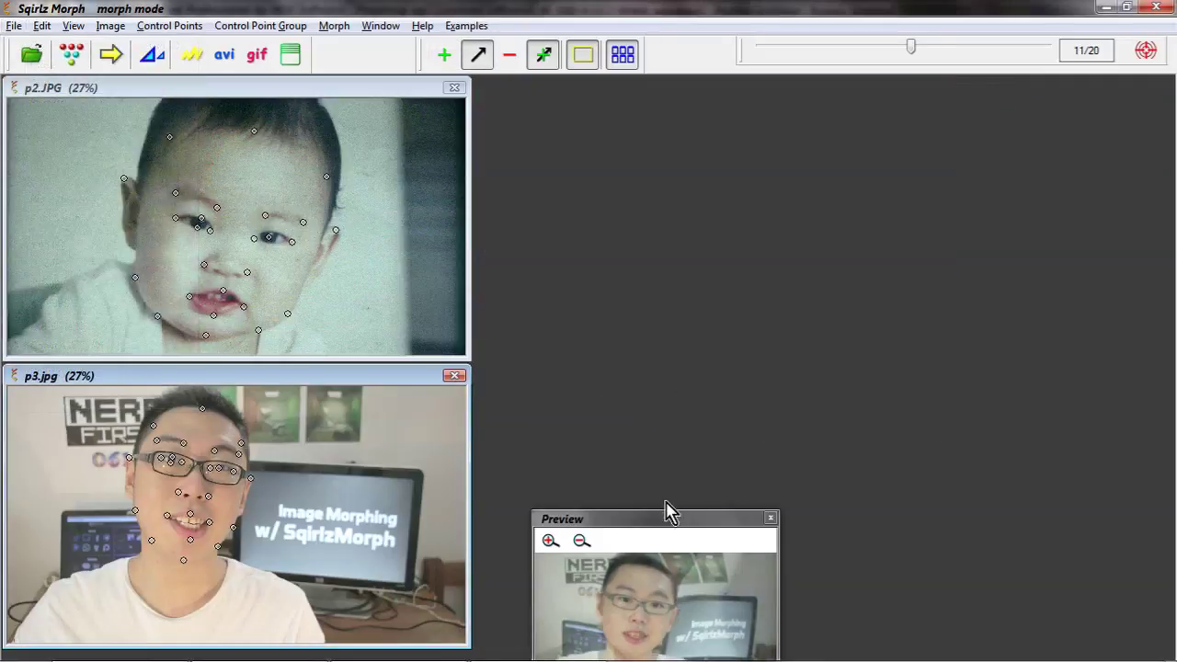
pyautogui.click(629, 57)
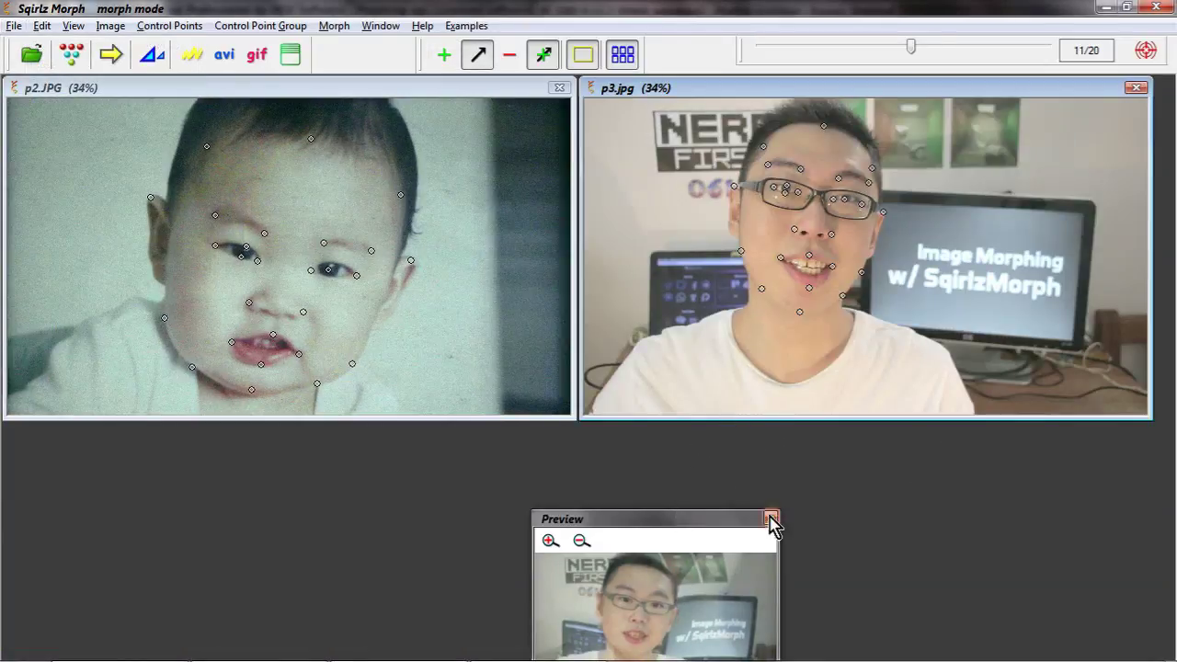
pyautogui.moveTo(684, 528); pyautogui.dragTo(594, 426)
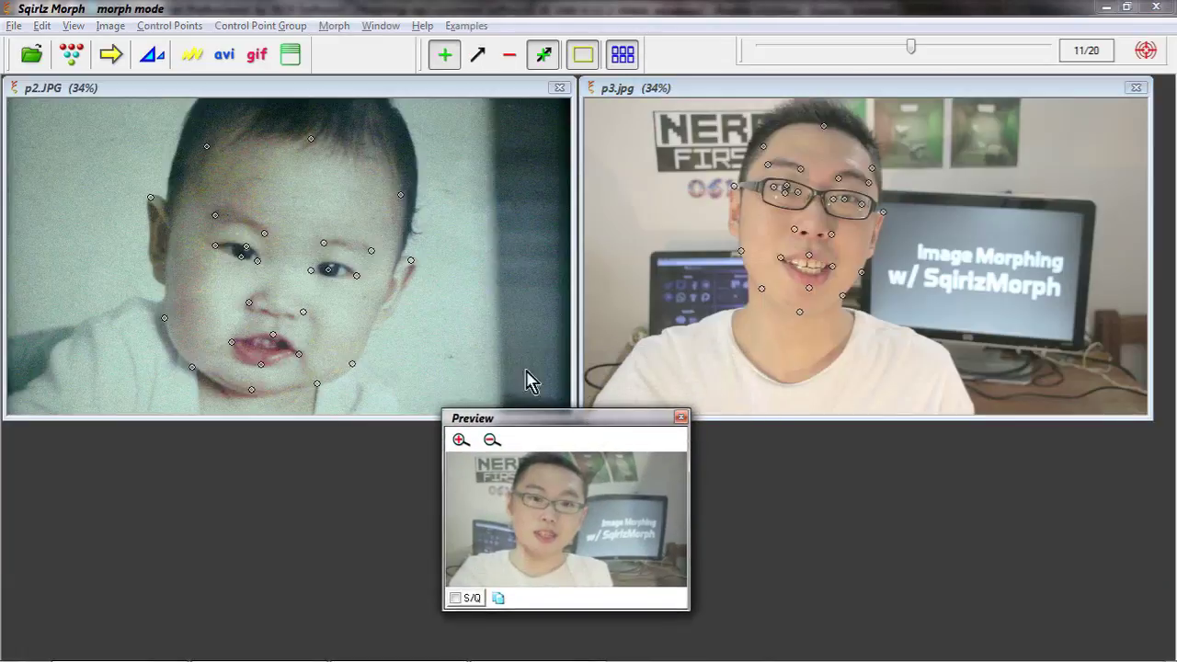
# Set the morph's animation period to 60 frames per cycle
pyautogui.click(786, 391)
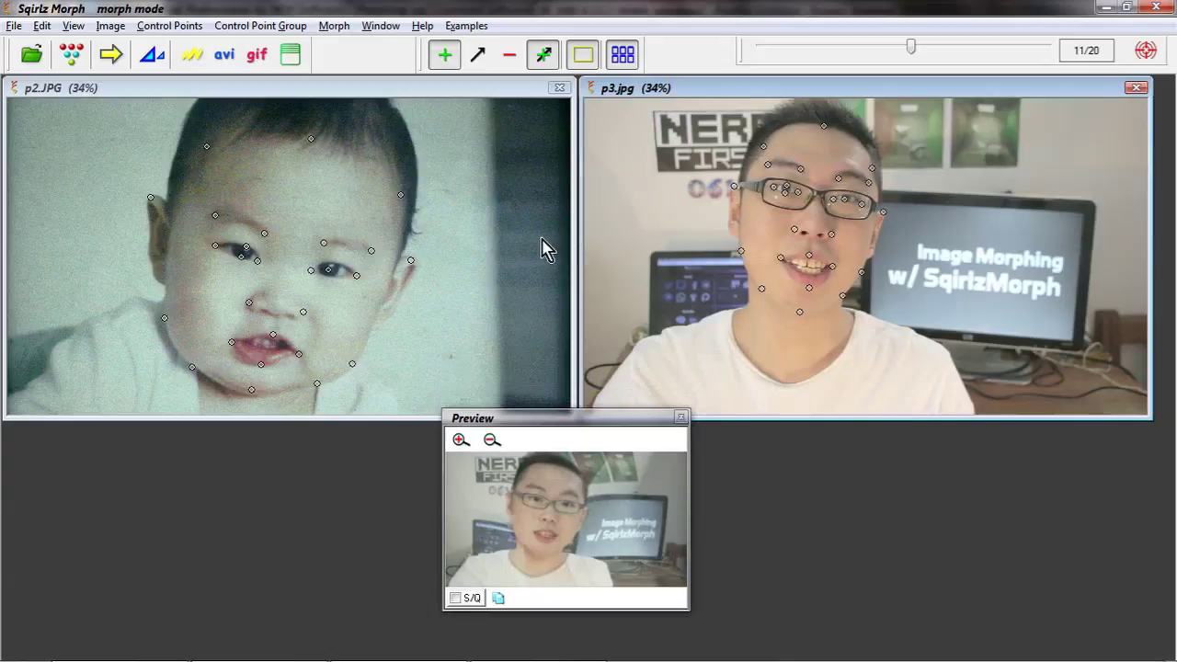
pyautogui.click(334, 26)
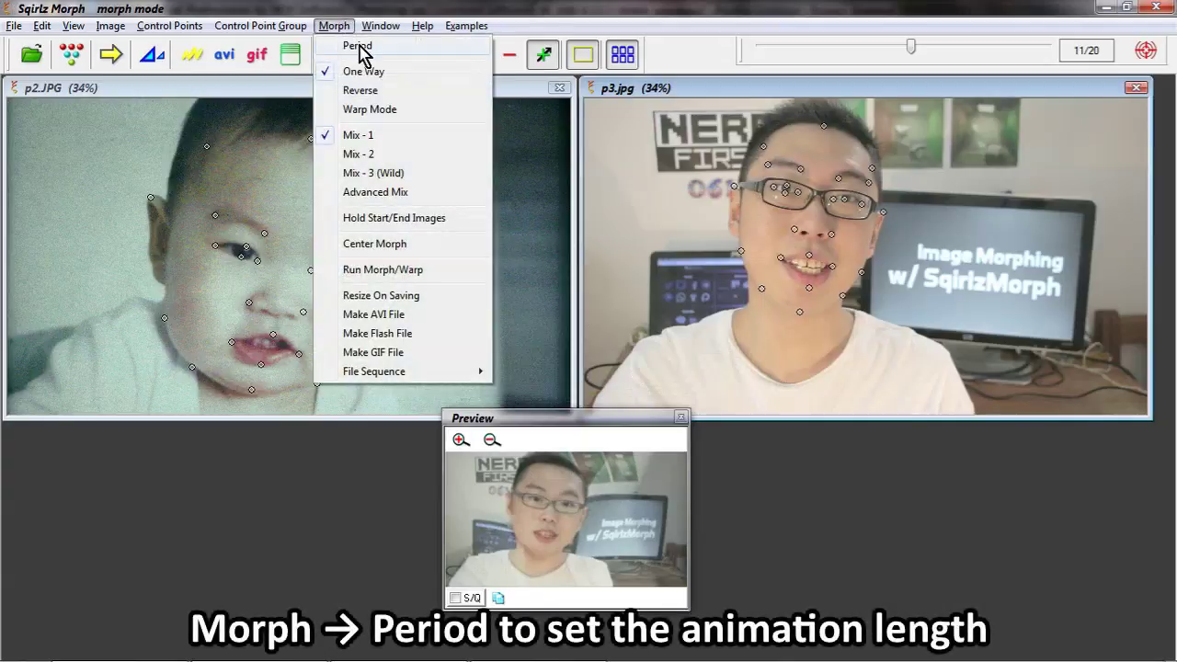
pyautogui.click(364, 43)
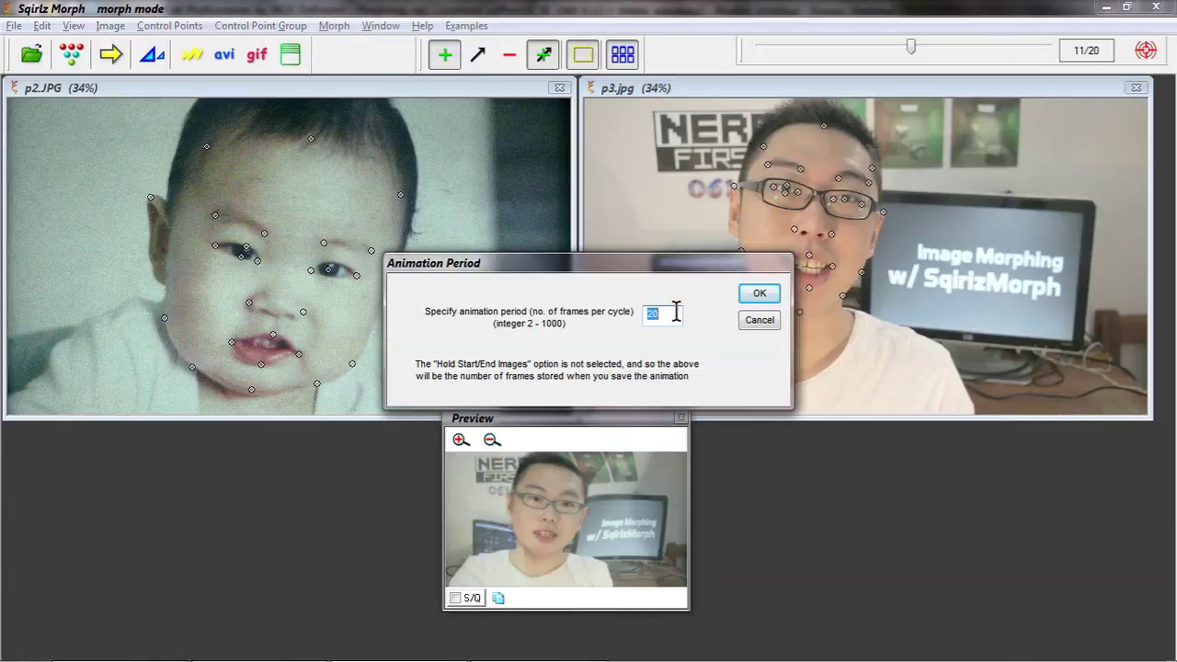
pyautogui.write('60')
pyautogui.press('Return')
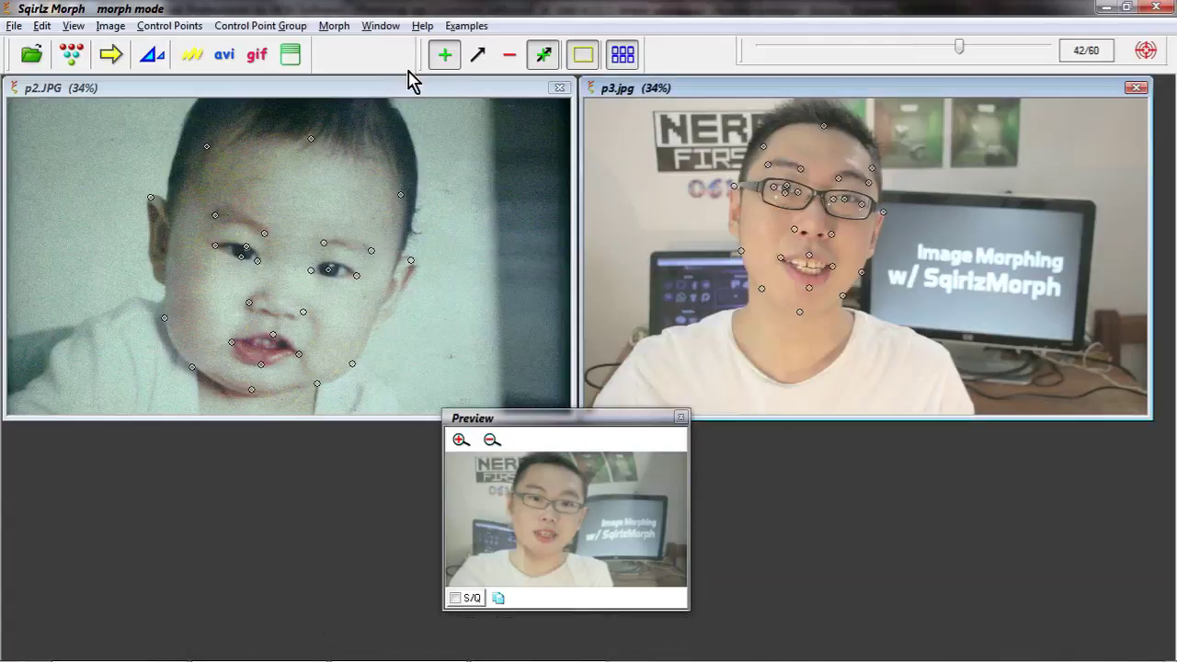
# Hold the start and end images by adding 15 start-image frames and 15 end-image frames to the animation
pyautogui.click(333, 26)
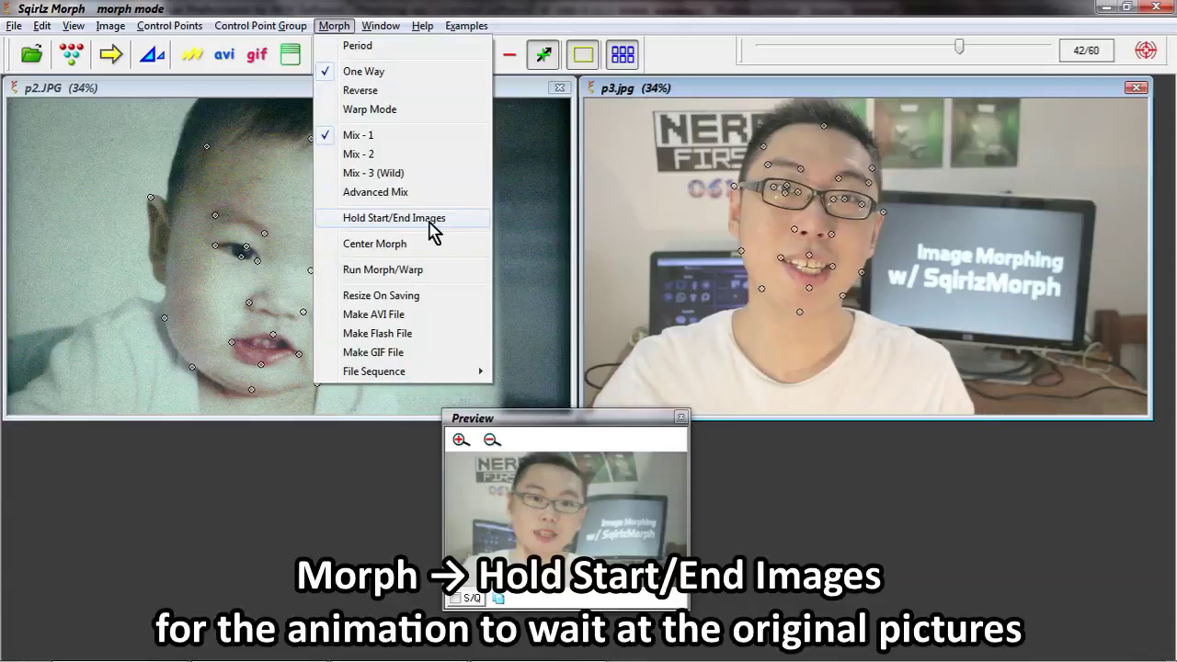
pyautogui.click(393, 218)
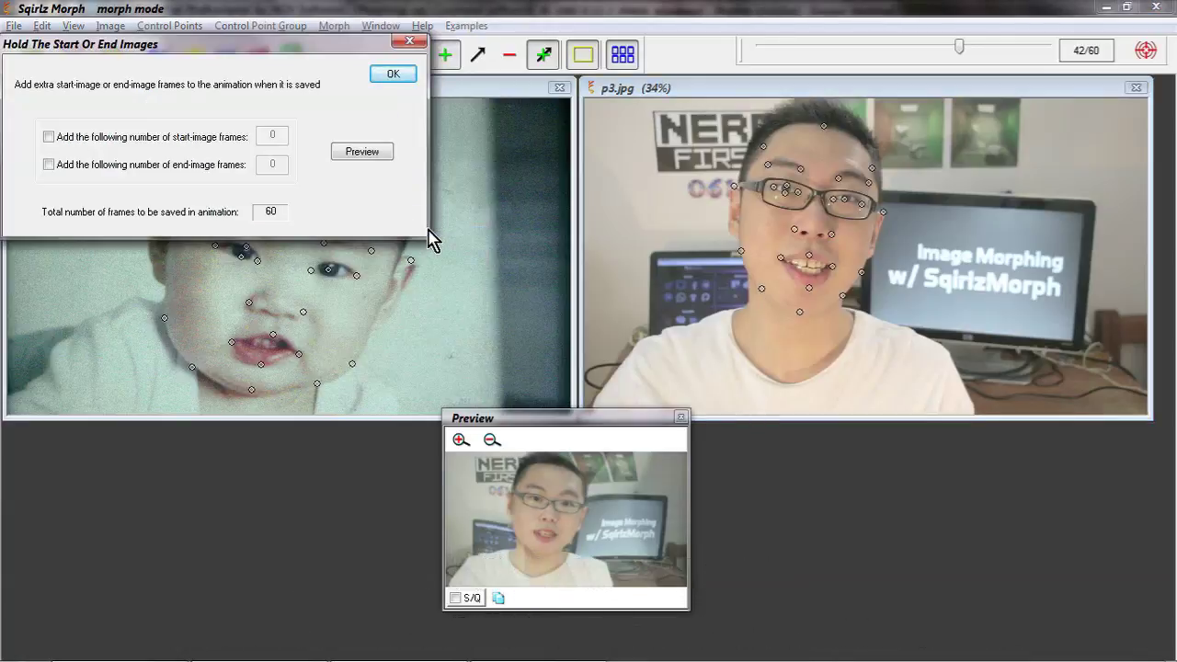
pyautogui.click(70, 138)
pyautogui.click(77, 167)
pyautogui.click(270, 135)
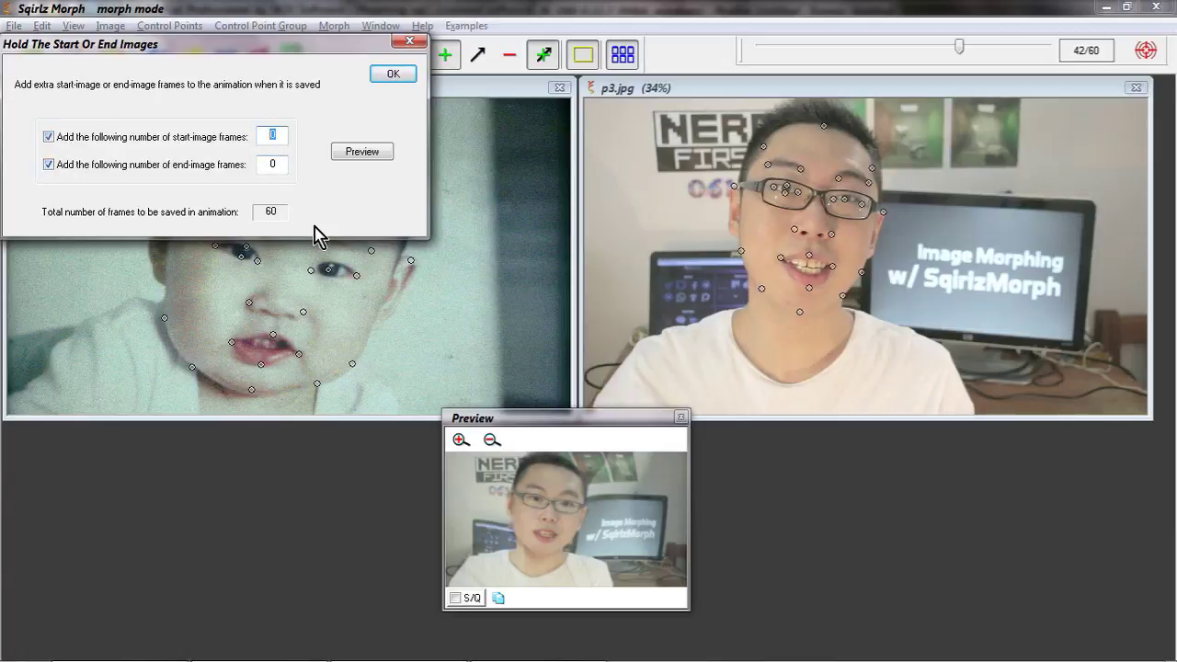
pyautogui.write('15')
pyautogui.press('Tab')
pyautogui.write('15')
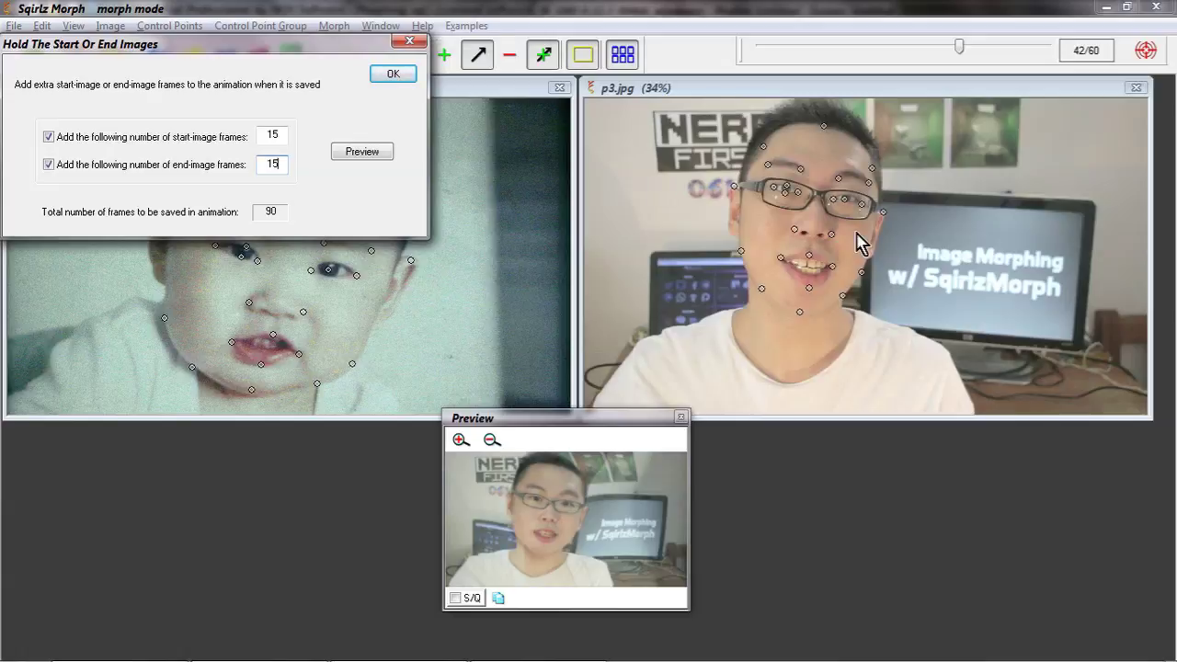
pyautogui.click(395, 74)
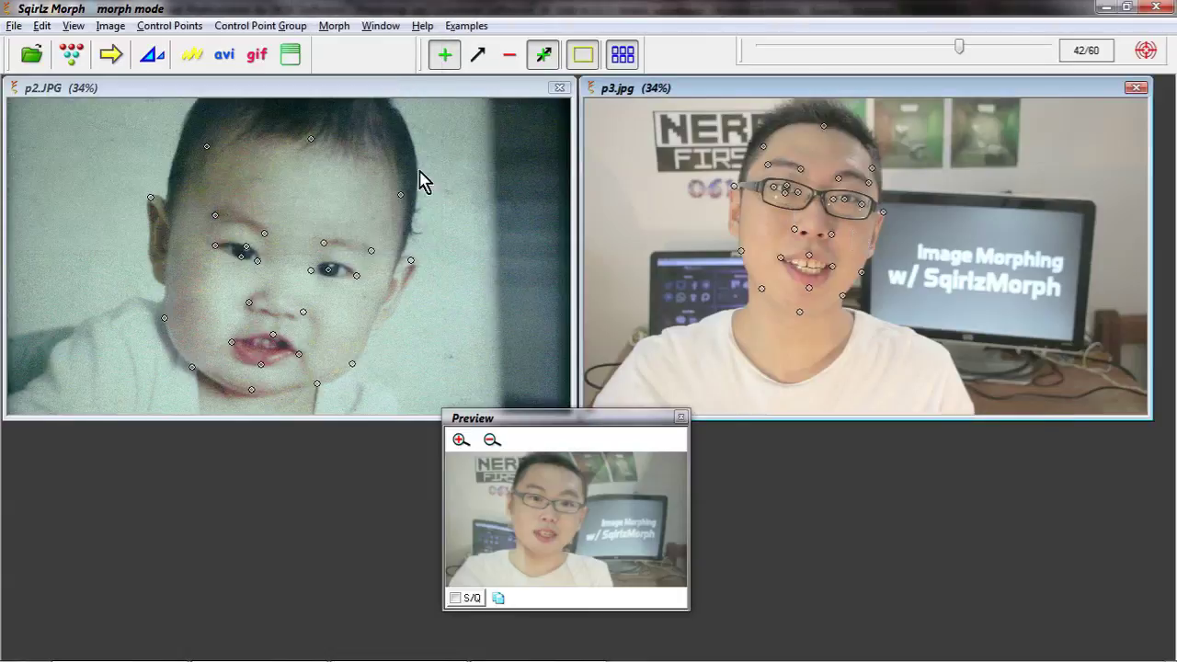
# Export the morph as an AVI file named sample_output on the Desktop
pyautogui.click(231, 56)
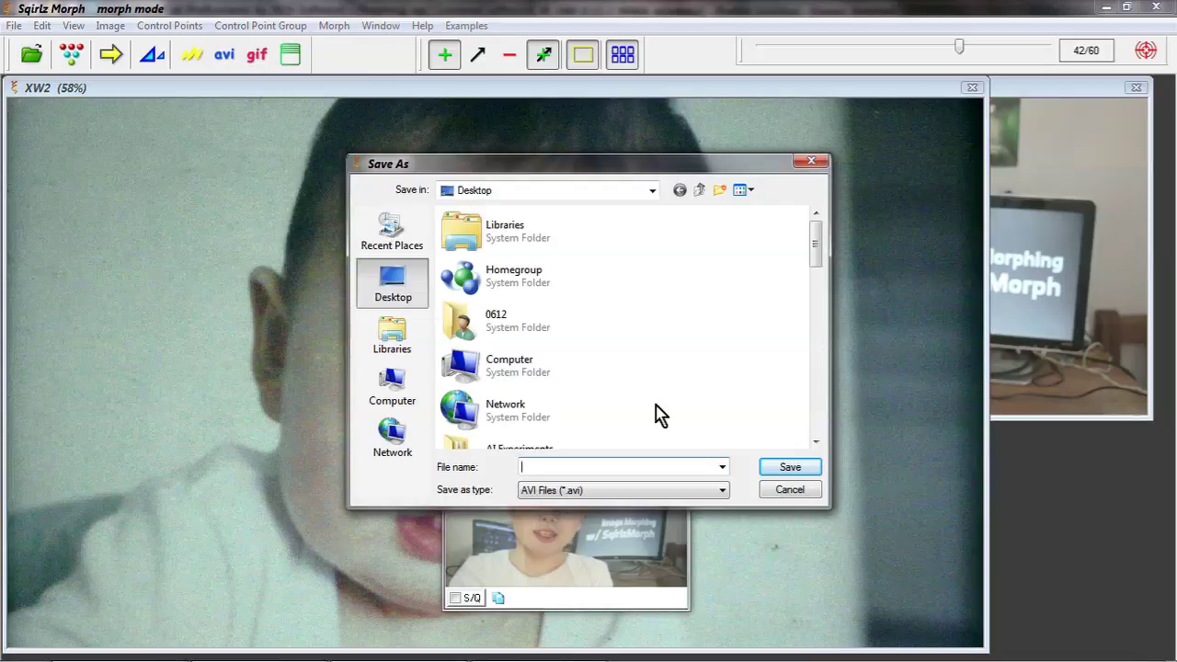
pyautogui.write('sample_output')
pyautogui.press('Return')
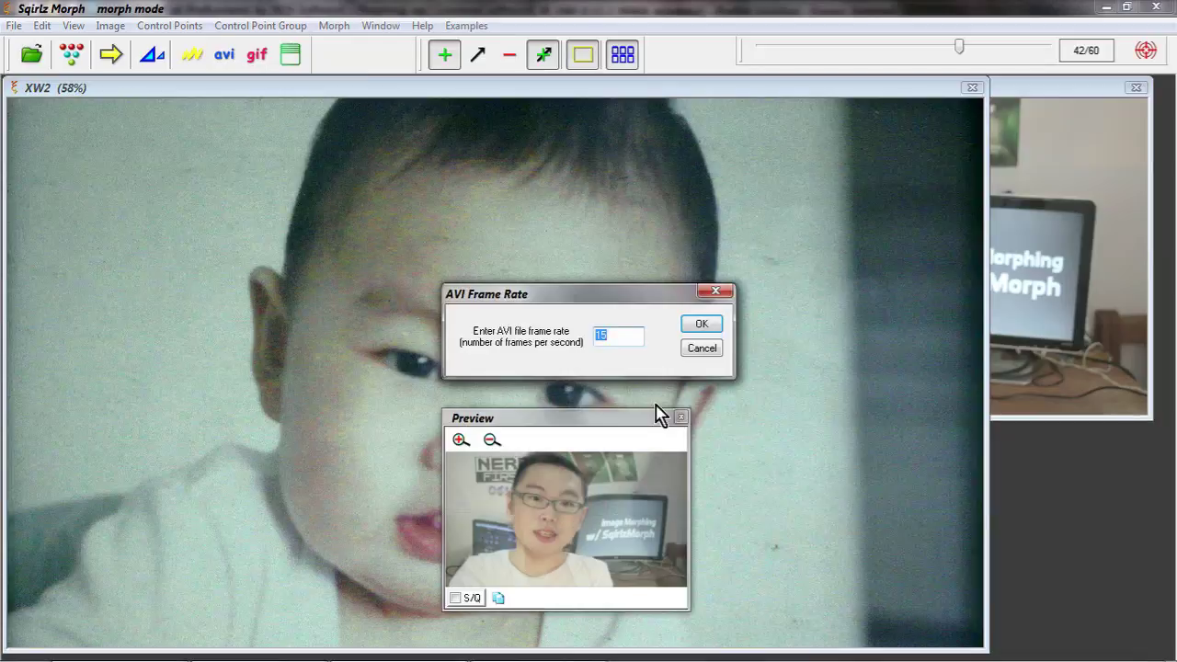
# Set the AVI file's frame rate to 30 frames per second
pyautogui.click(631, 337)
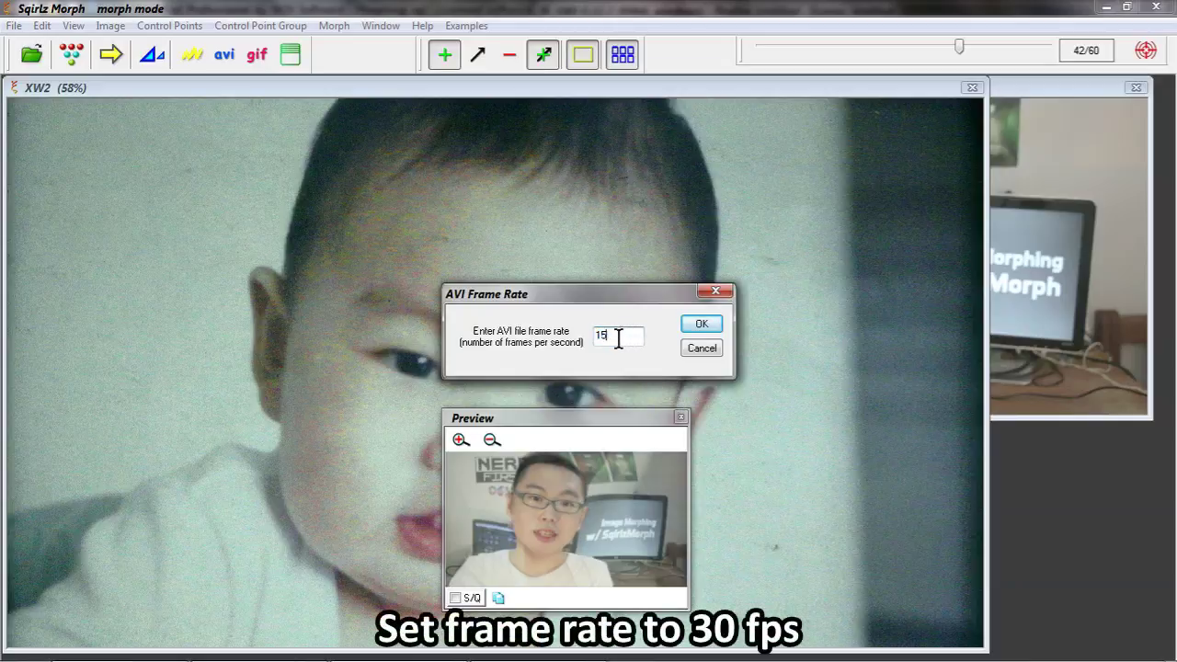
pyautogui.doubleClick(628, 336)
pyautogui.write('30')
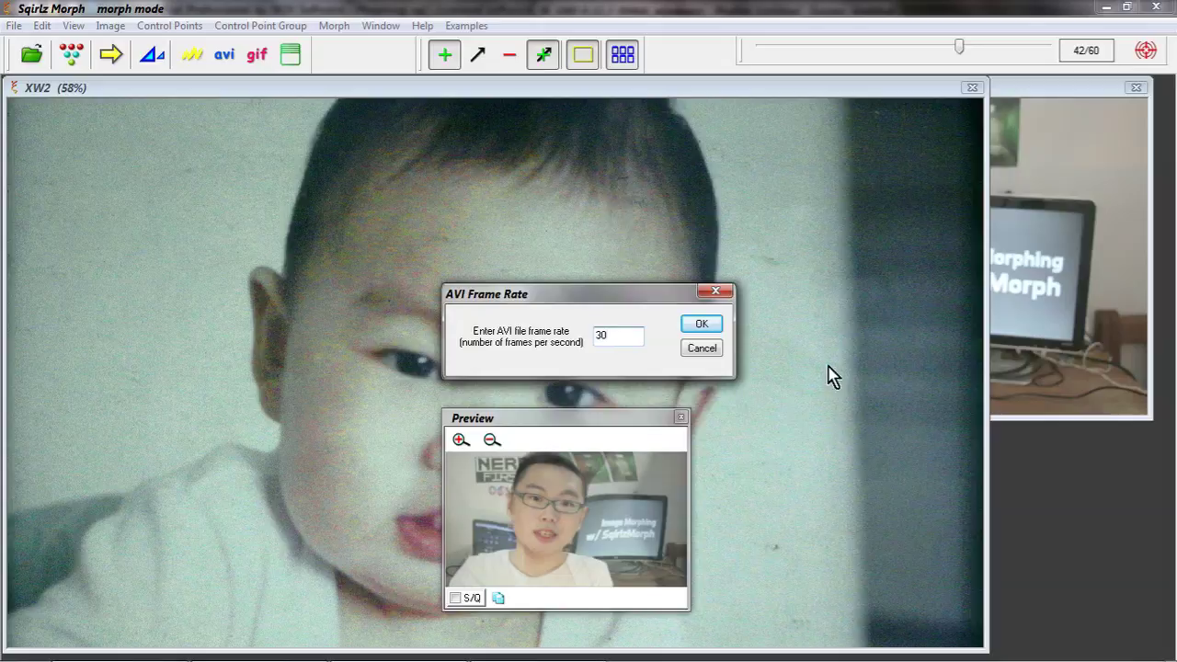
pyautogui.click(699, 327)
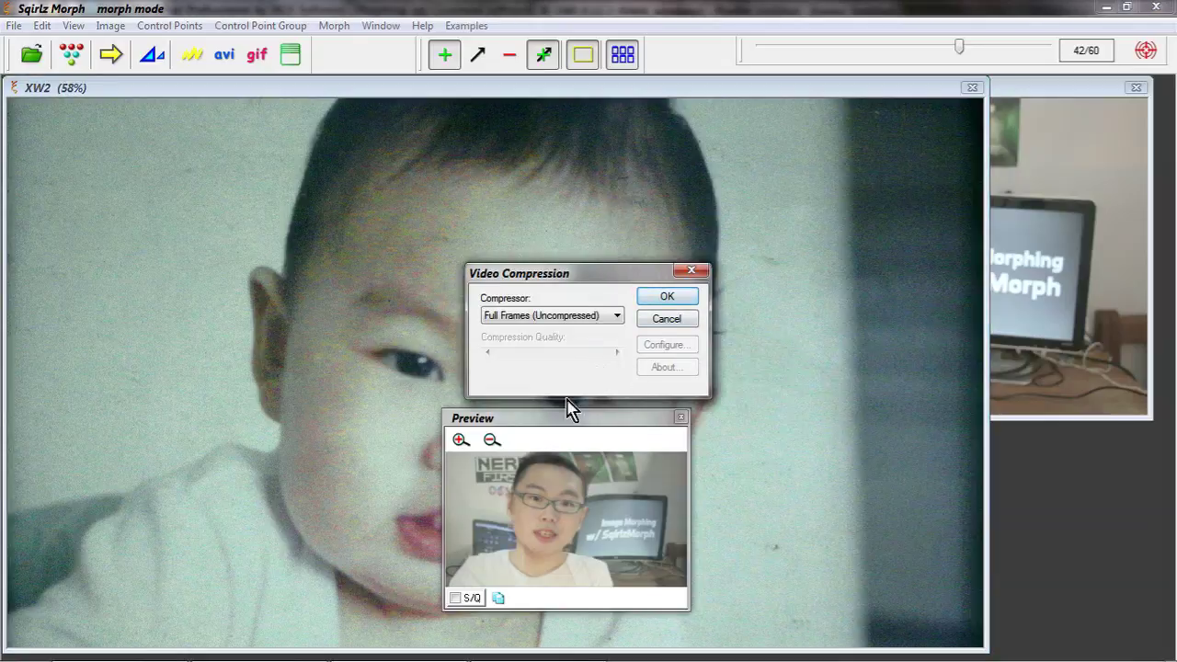
# Build the AVI with the x264vfw H.264/MPEG-4 AVC compressor and move the saving progress window off the baby's face
pyautogui.click(616, 316)
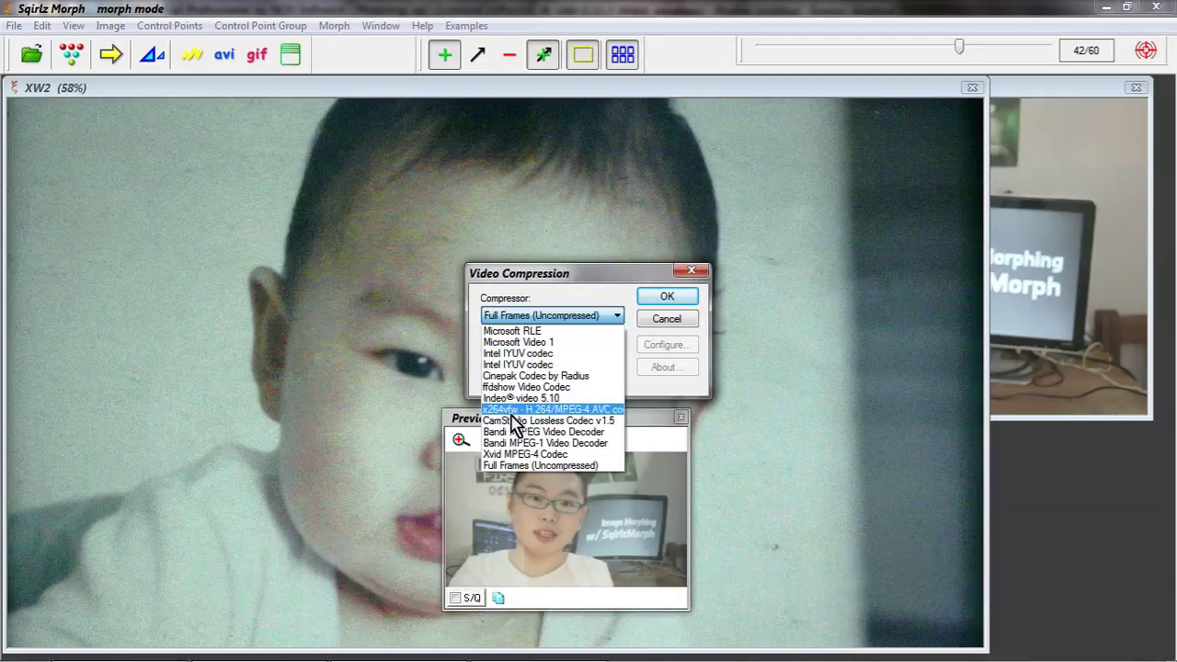
pyautogui.click(552, 413)
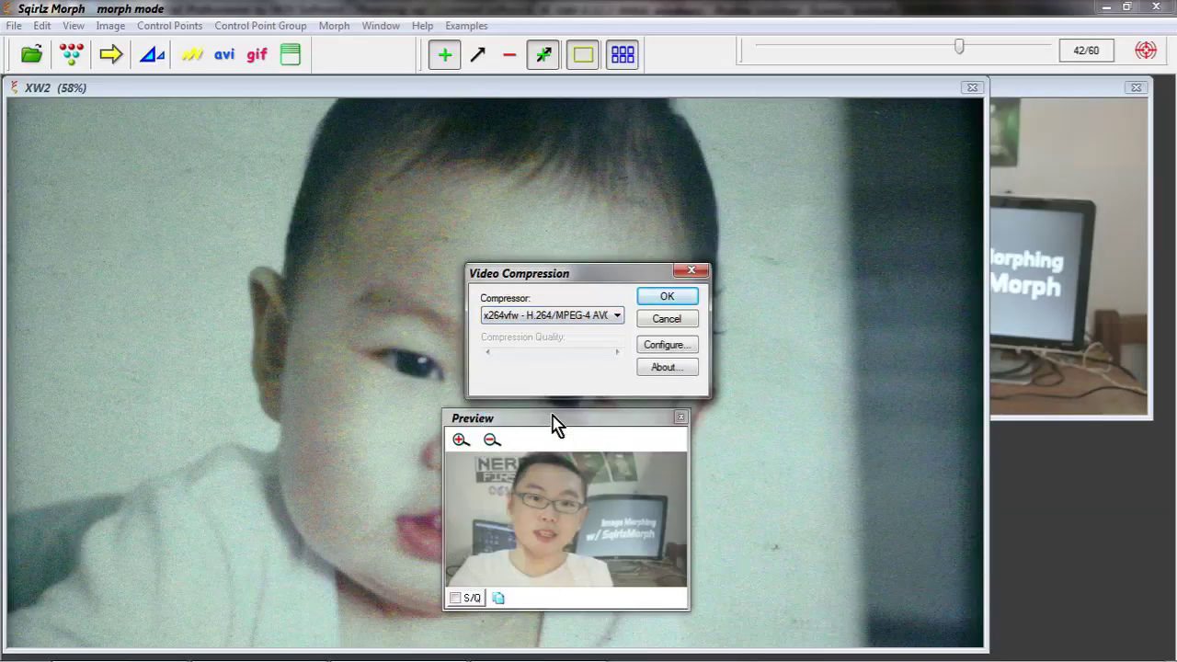
pyautogui.click(667, 298)
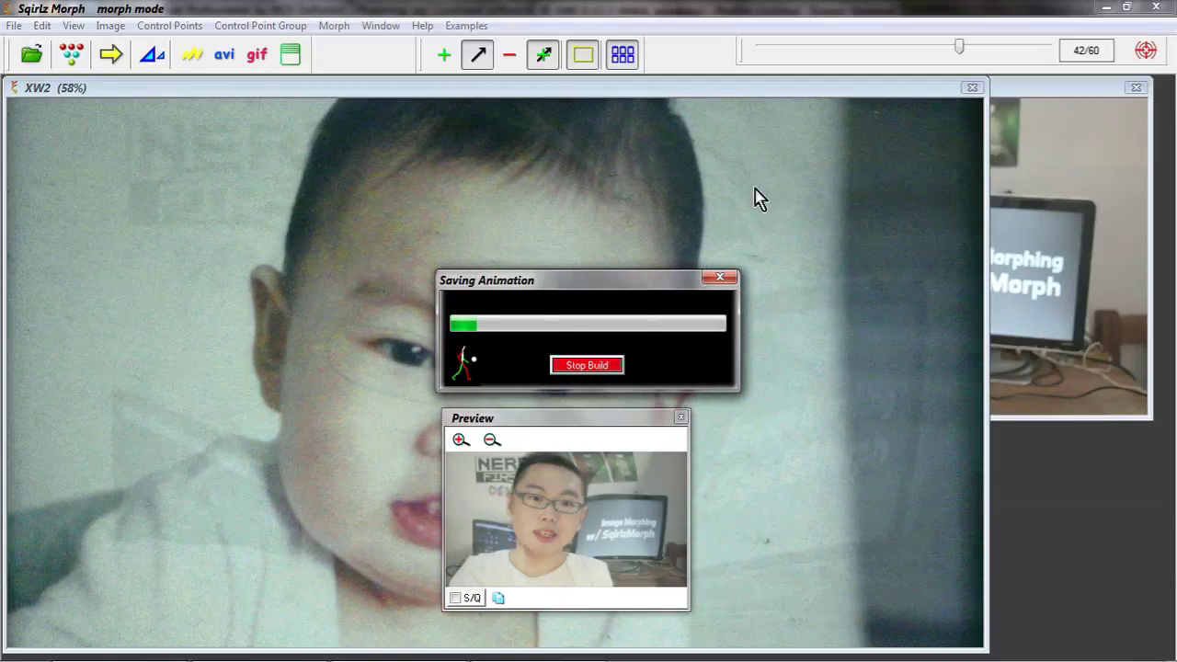
pyautogui.moveTo(614, 287); pyautogui.dragTo(858, 311)
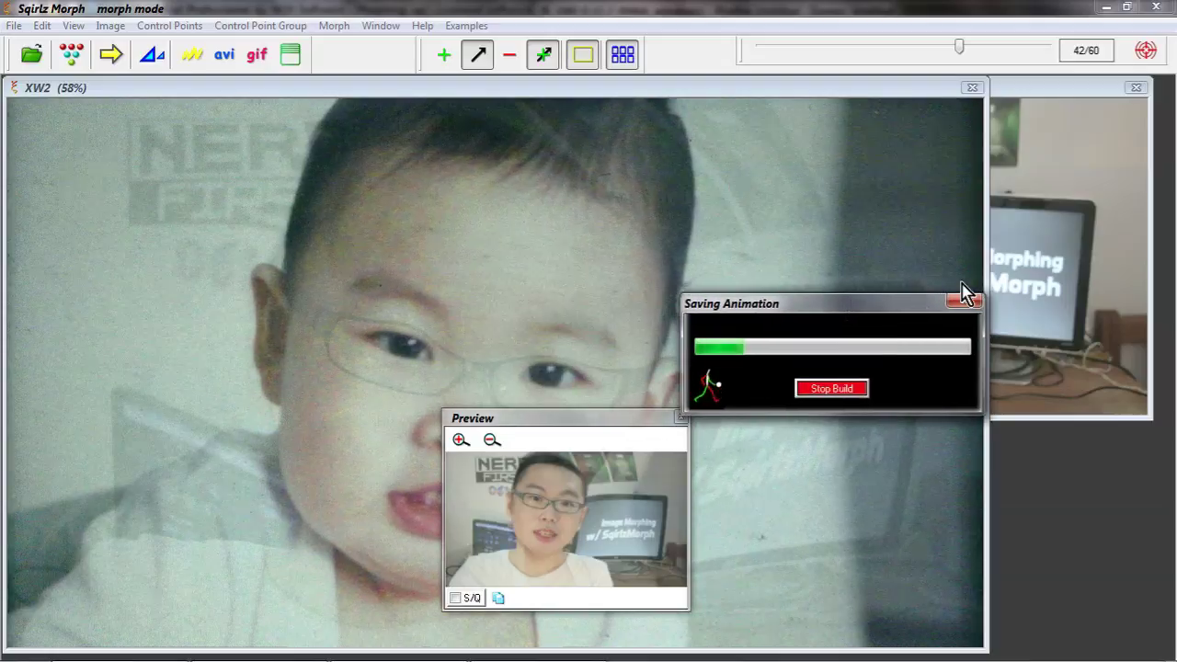